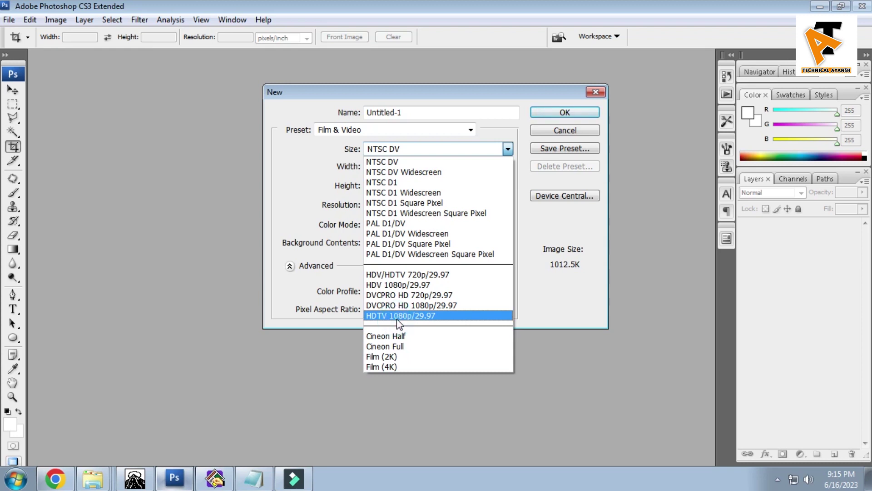
- Create a new document with the HDTV 1080p/29.97 size, 1920 x 1080 pixels, at a resolution of 200 pixels/inch
click(396, 315)
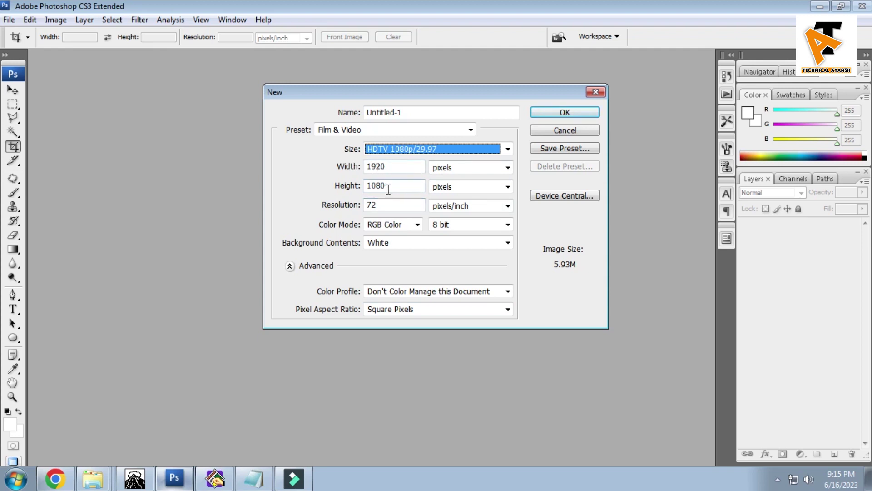
double_click(390, 205)
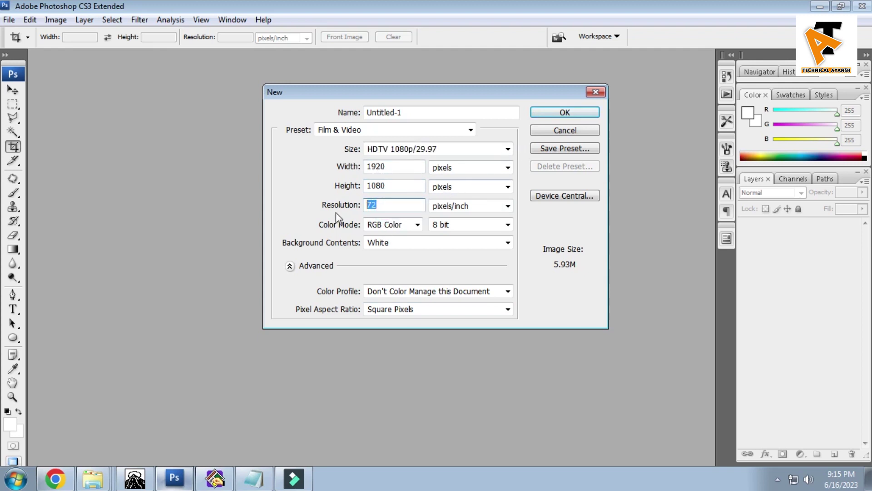
text(20)
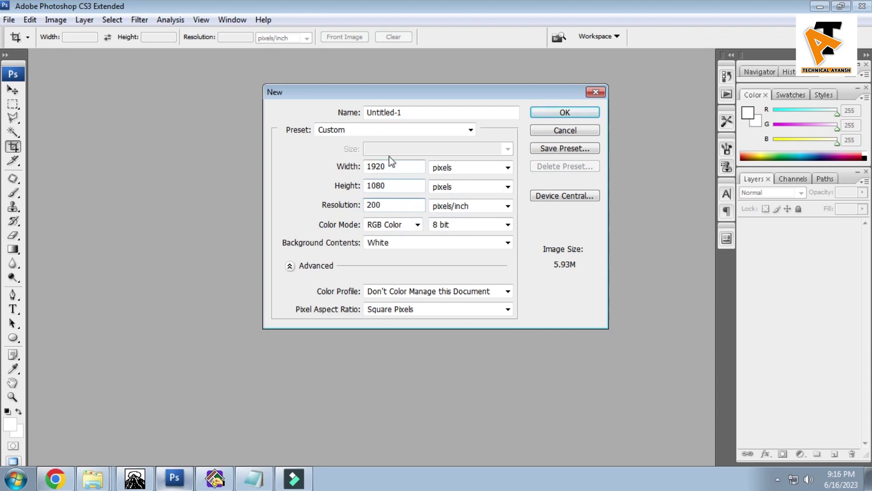
text(0)
click(573, 112)
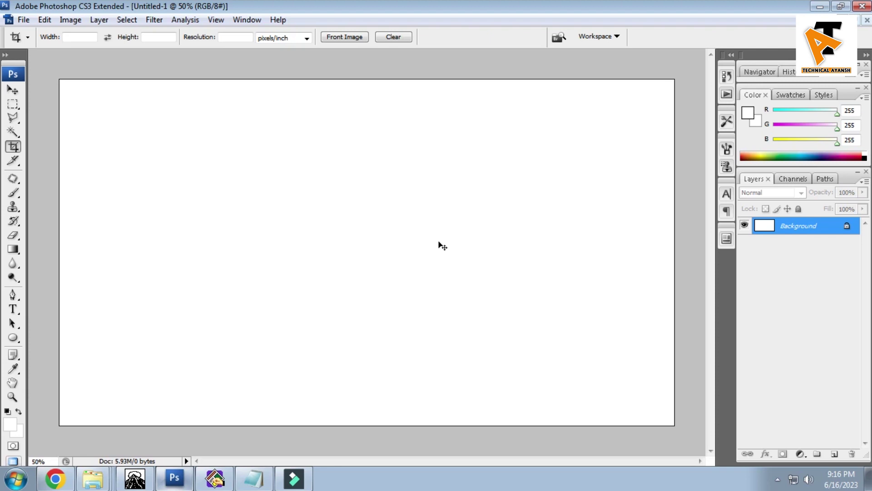
- Open the adipurush image and paste a copy of it into the blank Untitled-1 document
key(ctrl+o)
click(332, 66)
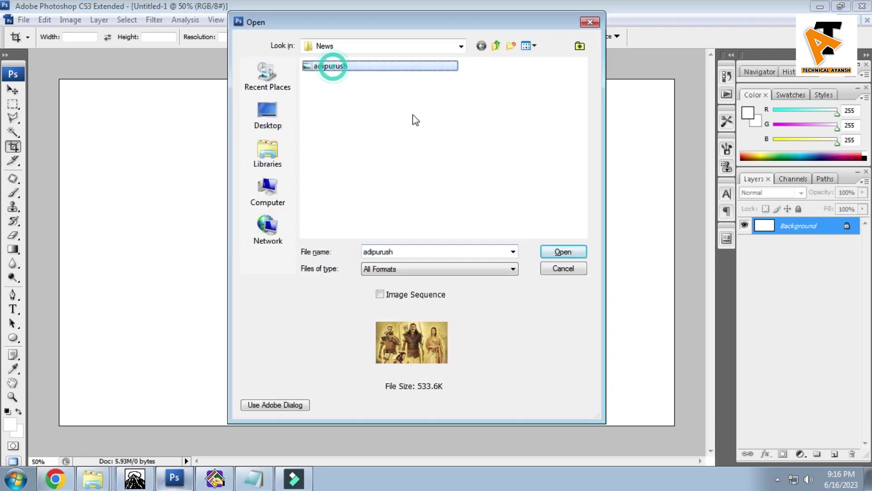
click(574, 253)
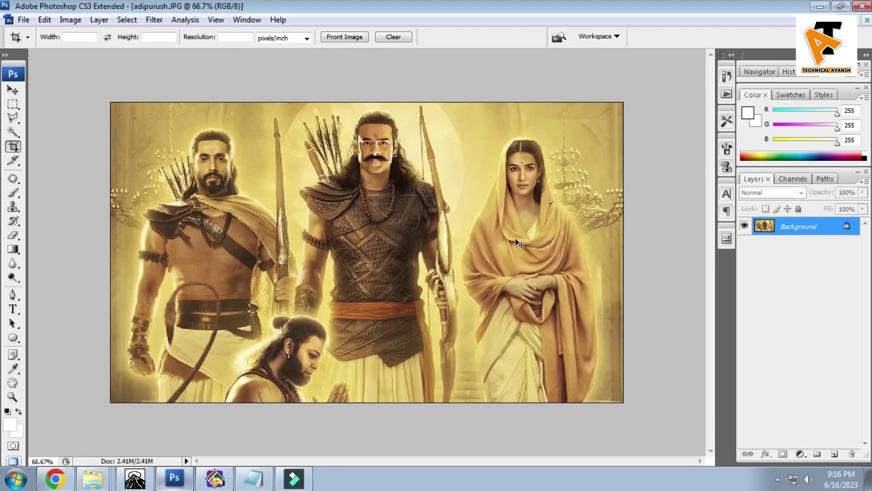
key(ctrl+Tab)
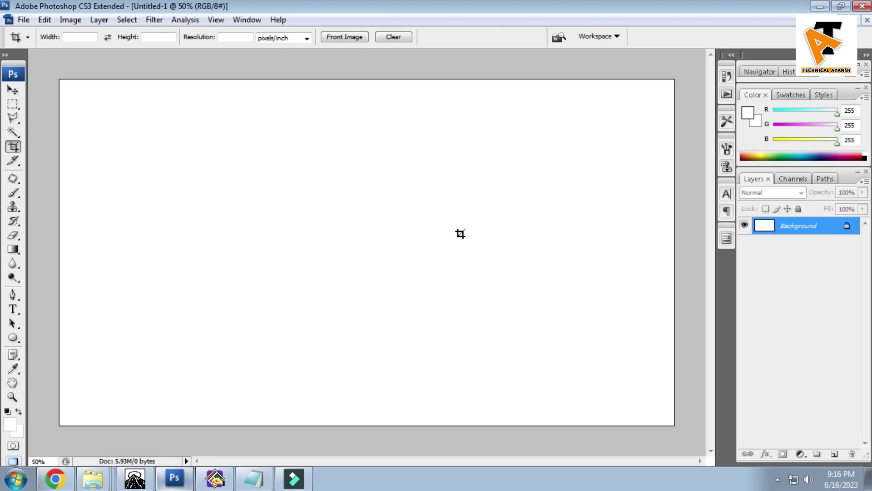
key(ctrl+v)
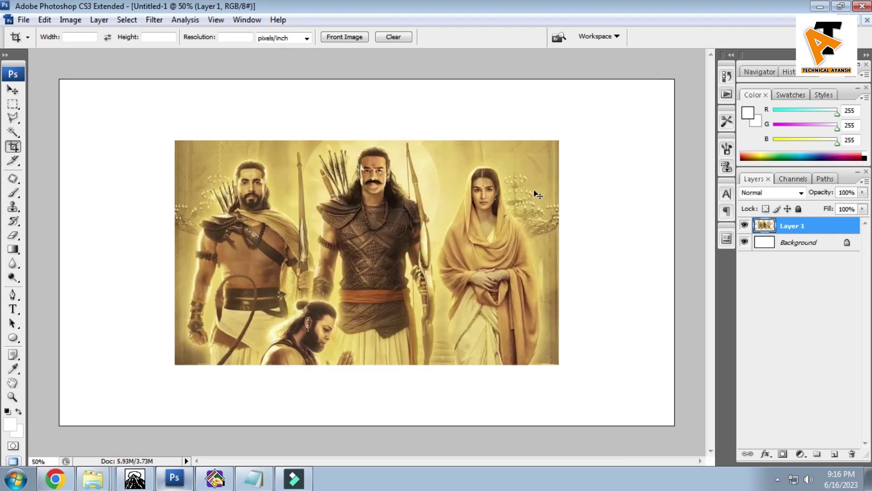
- Scale the pasted poster layer proportionally from its center to about 160% so that it fills the canvas
key(ctrl+t)
drag(566, 134, 681, 87)
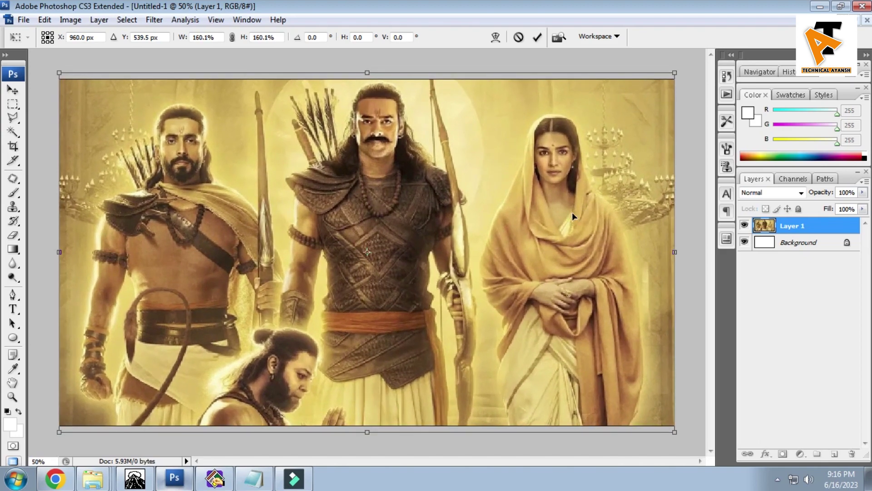
key(Return)
key(c)
key(ctrl+minus)
key(ctrl+0)
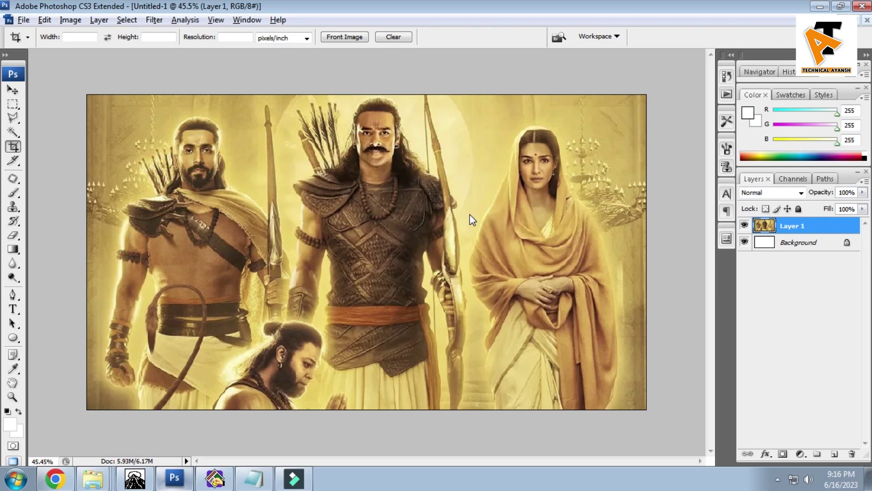
- Increase the poster's contrast with an RGB Curves adjustment, mapping input 200 to about 215 and input 44 to about 39
click(494, 71)
key(ctrl+m)
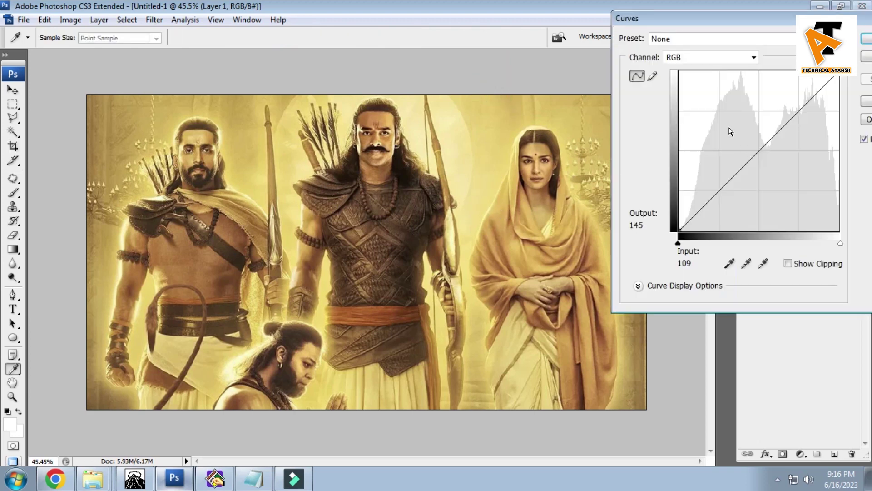
click(804, 96)
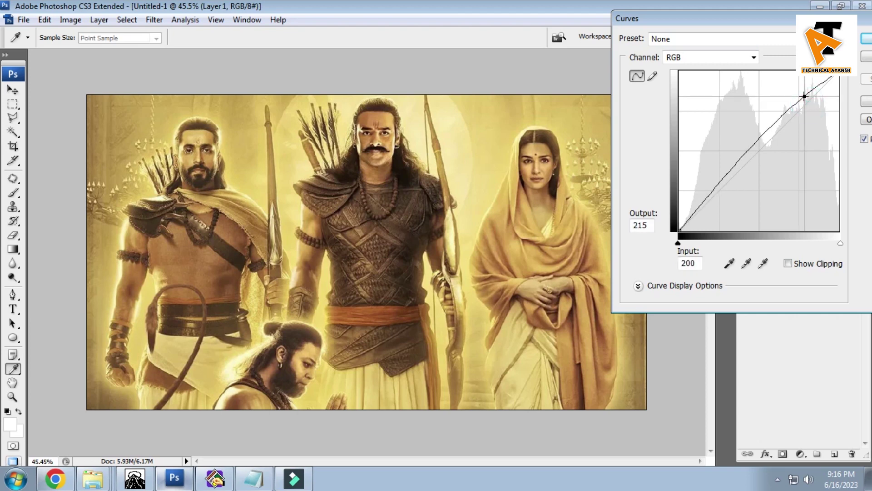
click(710, 199)
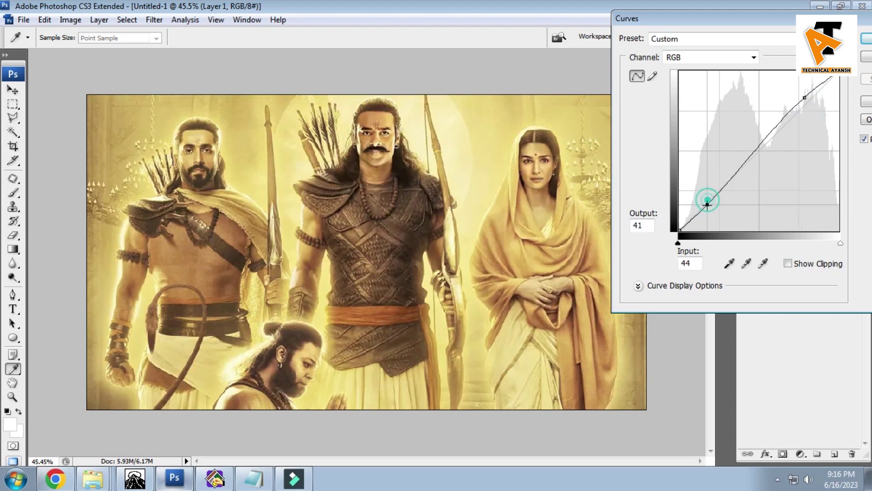
drag(710, 199, 708, 206)
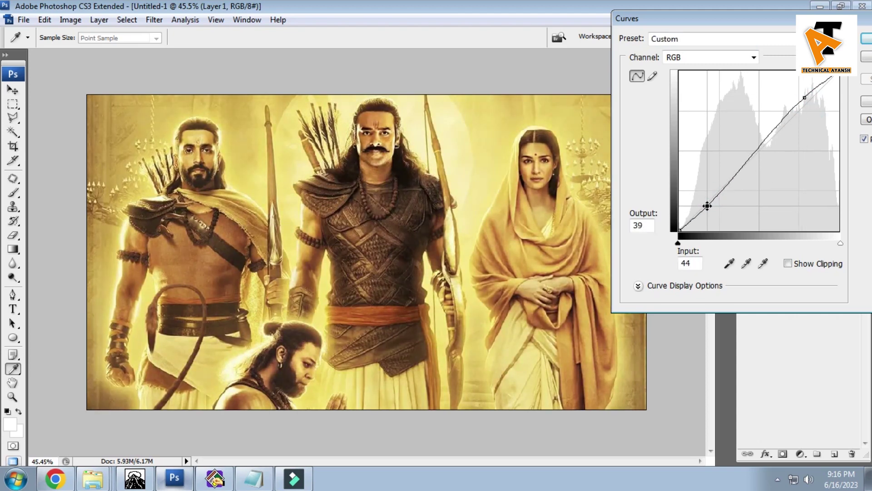
key(Return)
key(c)
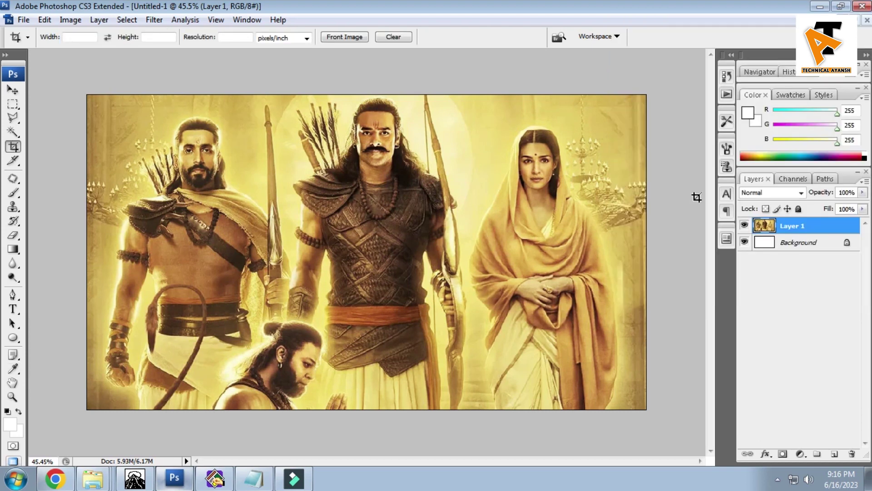
- Reduce the green tint with a Curves adjustment on the Green channel, mapping input 169 to about 161
key(ctrl+0)
key(ctrl+m)
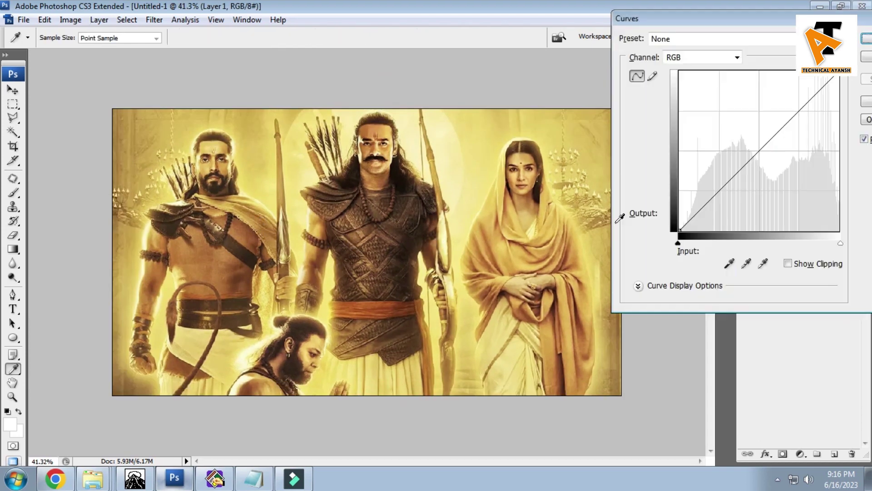
key(ctrl+3)
key(ctrl+2)
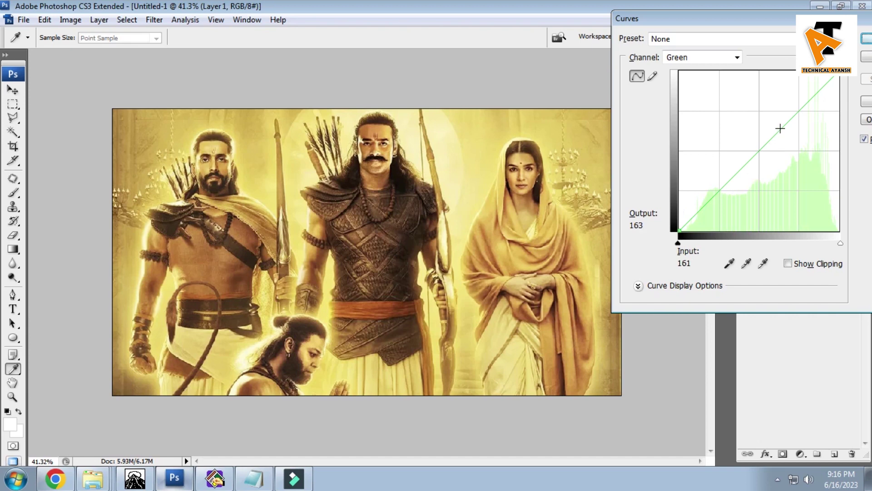
drag(781, 129, 785, 129)
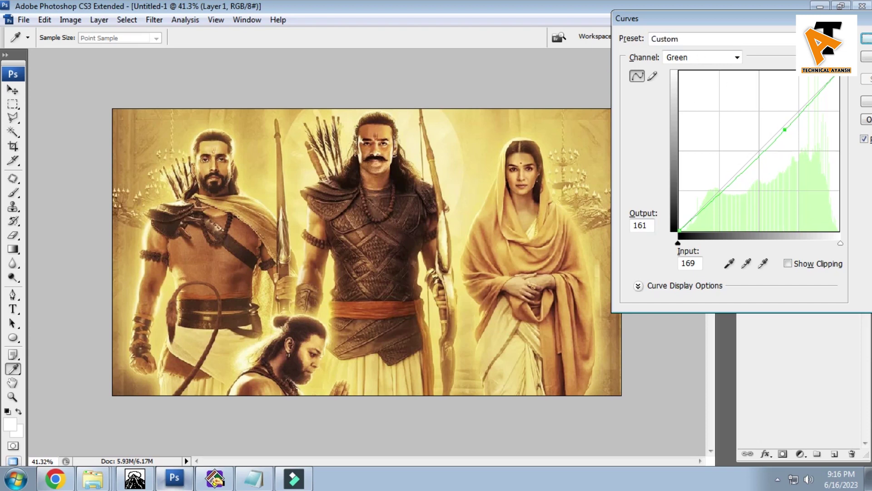
click(866, 44)
key(c)
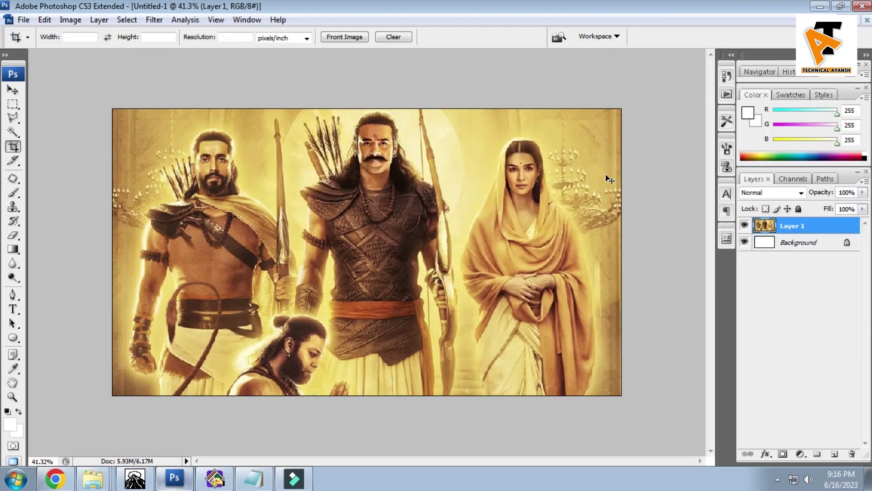
- Warm the poster by slightly raising the upper part of the Red channel's curve in a Curves adjustment
key(ctrl+m)
key(ctrl+1)
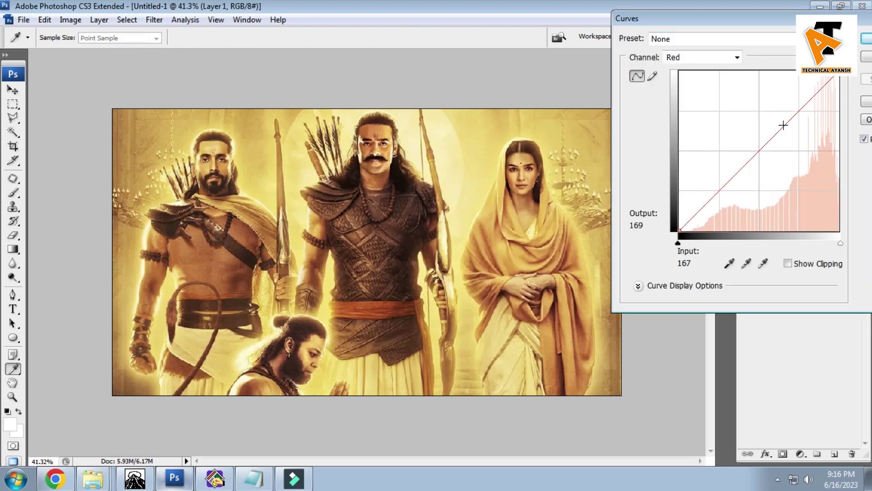
drag(778, 128, 778, 126)
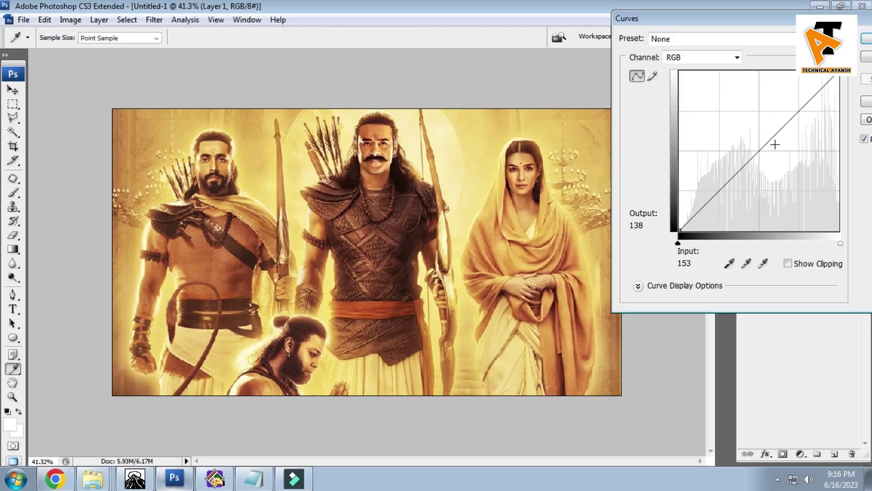
- Lighten the poster with a further Curves adjustment by raising the upper midtones slightly
drag(778, 125, 775, 123)
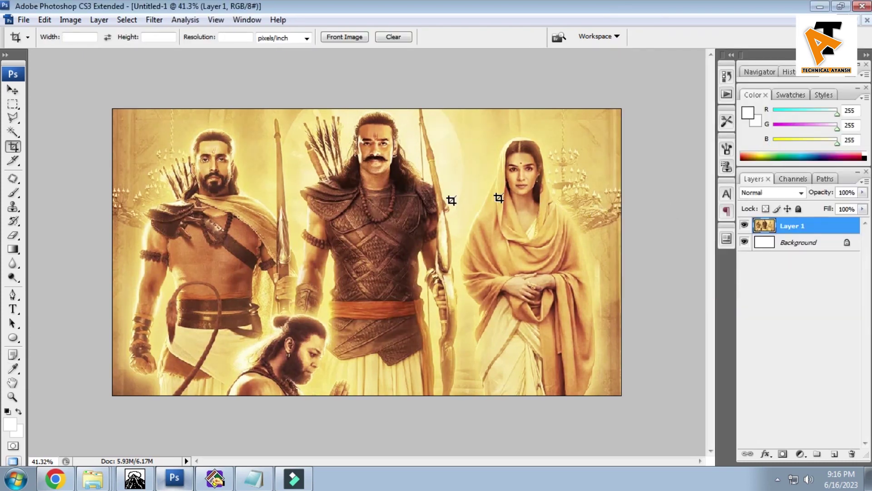
key(ctrl+0)
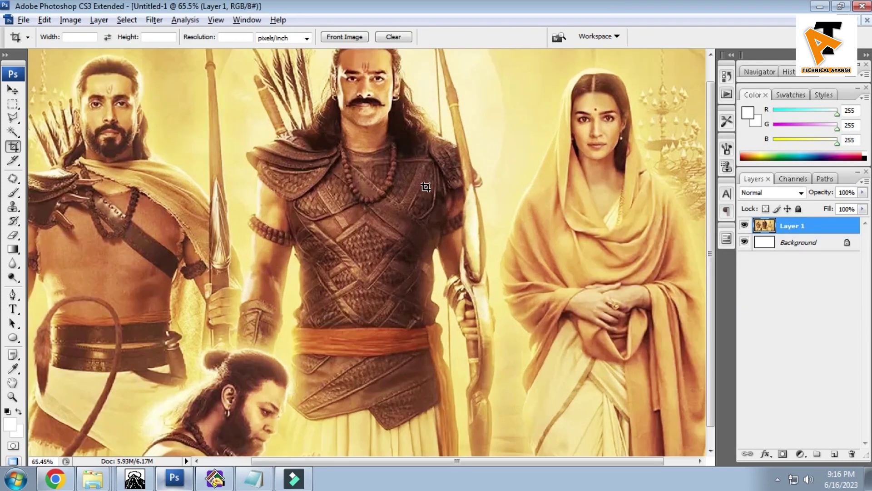
key(ctrl+0)
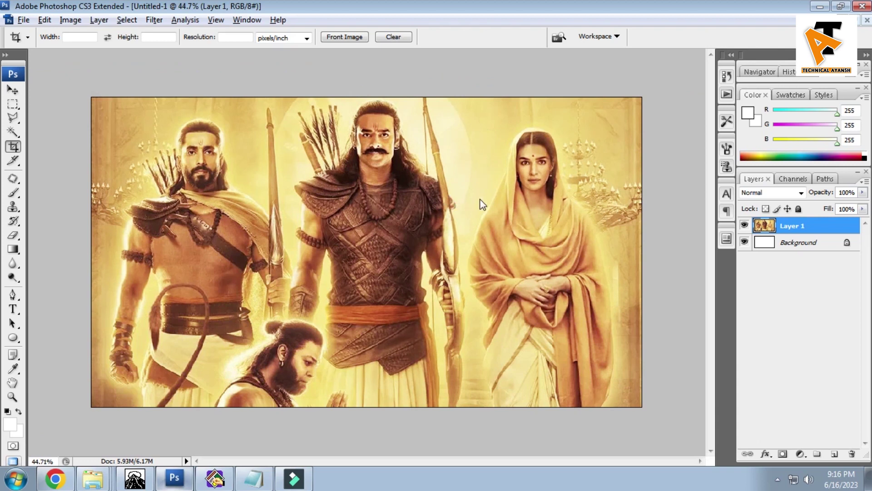
- Start a Levels adjustment and set the RGB input levels to about 11 for shadows and 1.31 for midtones
key(ctrl+l)
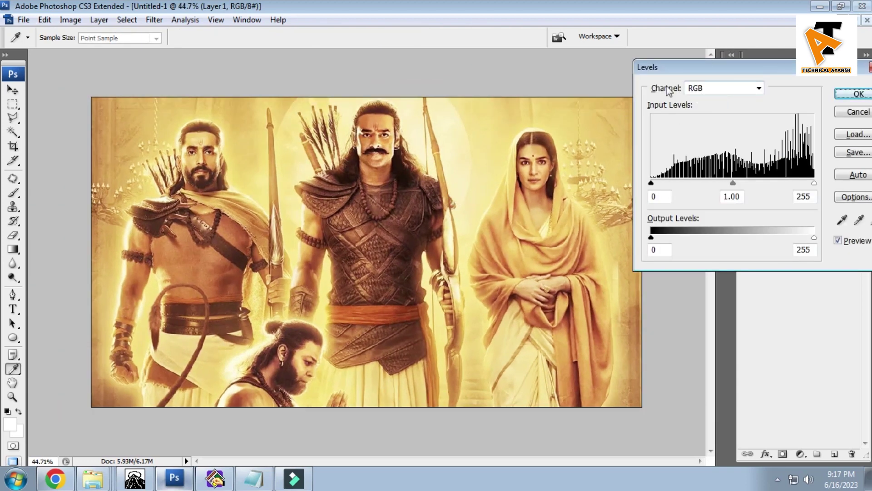
drag(730, 184, 717, 184)
drag(654, 184, 658, 183)
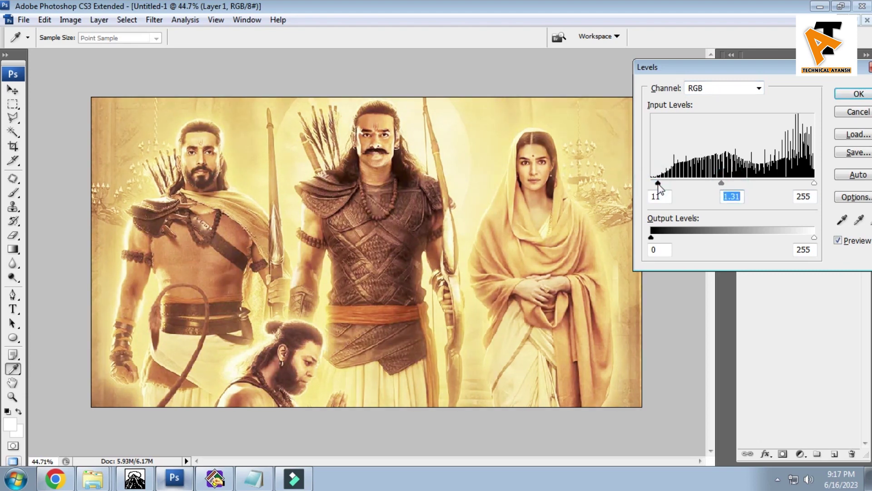
click(814, 183)
- Adjust the Blue channel's midtone and shadow input levels in the Levels adjustment
click(740, 92)
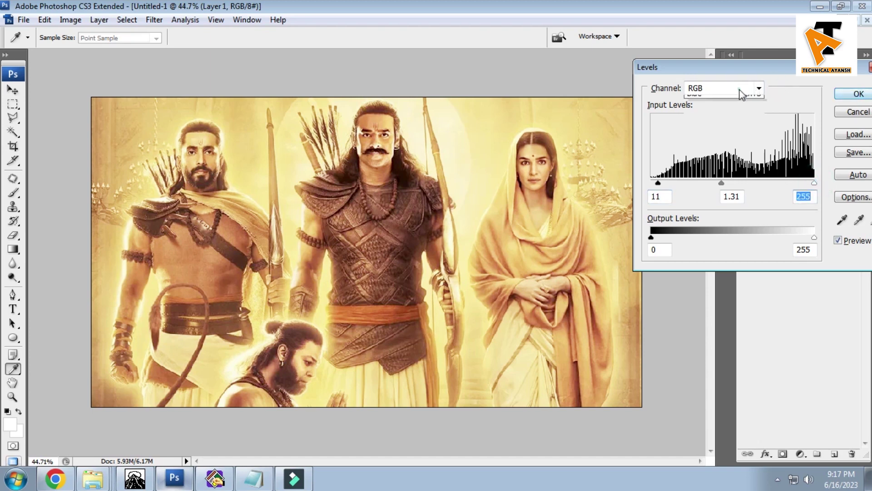
click(725, 132)
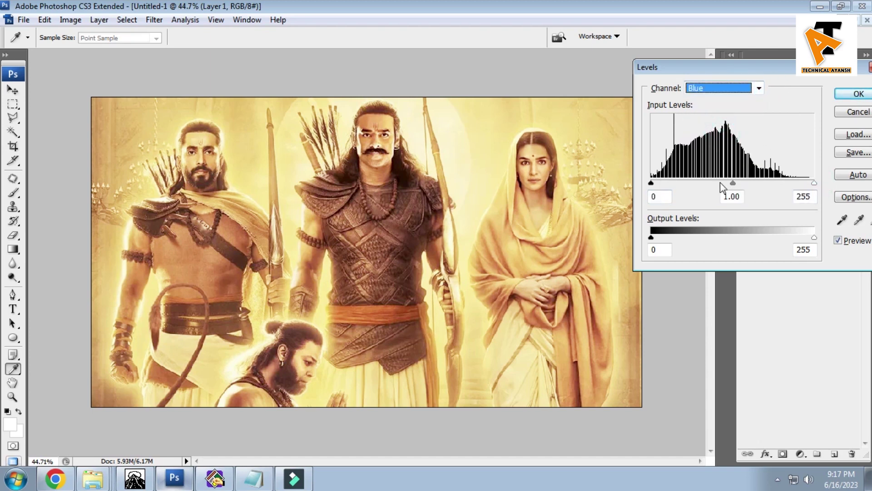
mouse_move(734, 183)
mouse_down()
mouse_move(744, 183)
mouse_move(729, 183)
mouse_up()
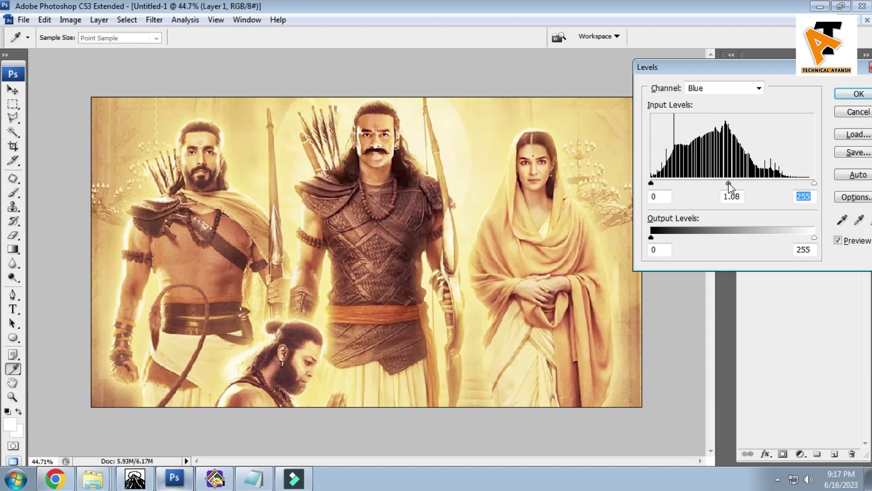
click(733, 183)
drag(652, 183, 659, 186)
- Set the Red channel's shadow input level to about 11, brighten its midtones, and apply the Levels adjustment
click(715, 89)
click(714, 112)
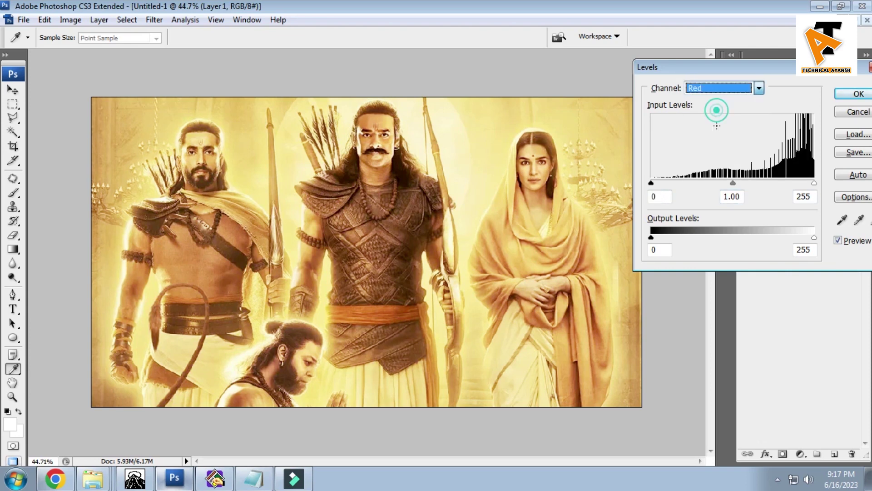
drag(653, 186, 661, 183)
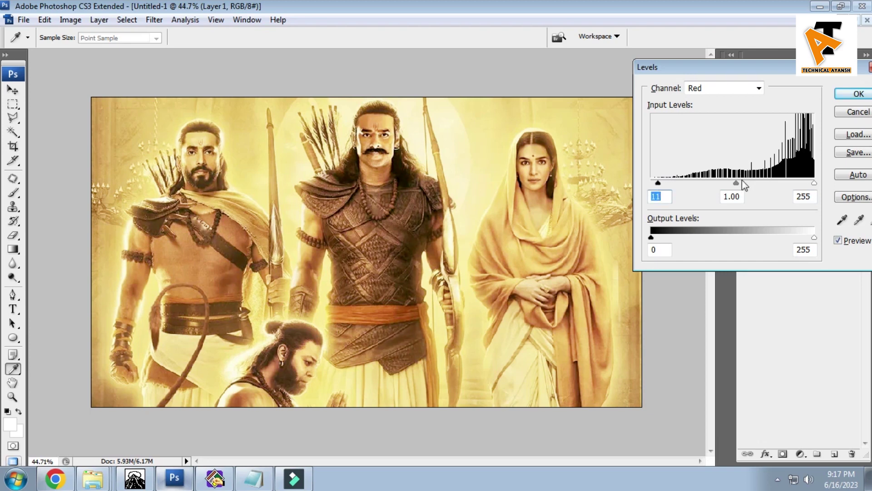
drag(743, 187, 725, 188)
click(851, 96)
key(c)
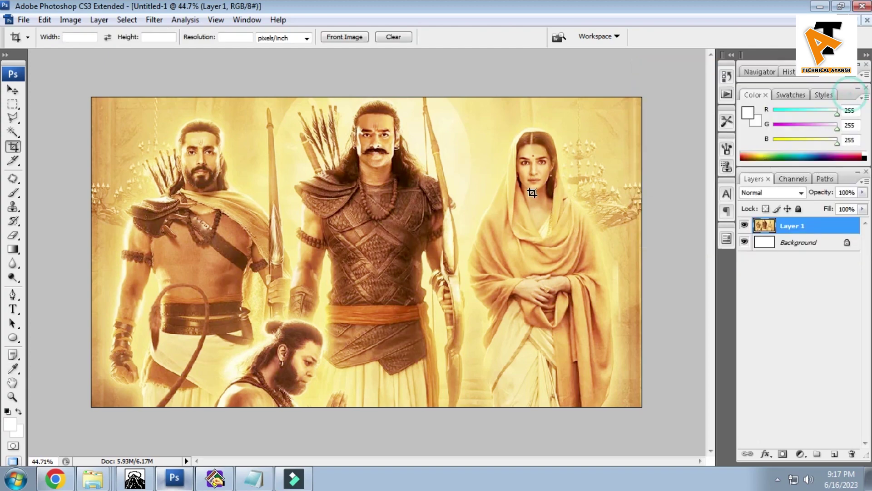
- Compare the poster before and after the Levels adjustment and inspect it at different magnifications
key(ctrl+z)
key(ctrl+z)
scroll(501, 190, down, 1)
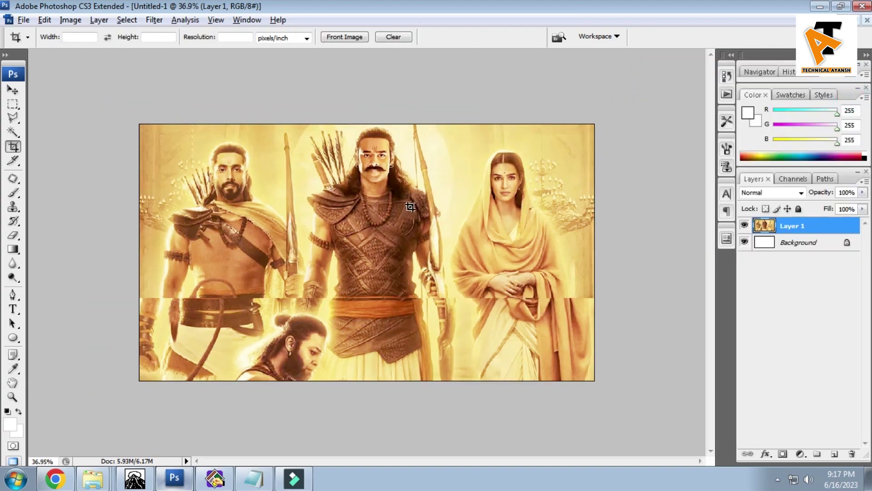
scroll(423, 198, up, 2)
scroll(421, 198, down, 1)
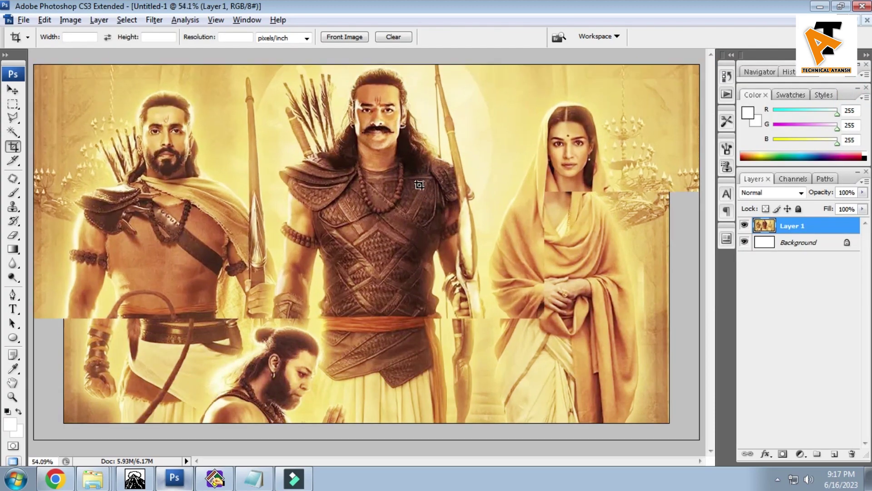
scroll(395, 136, up, 1)
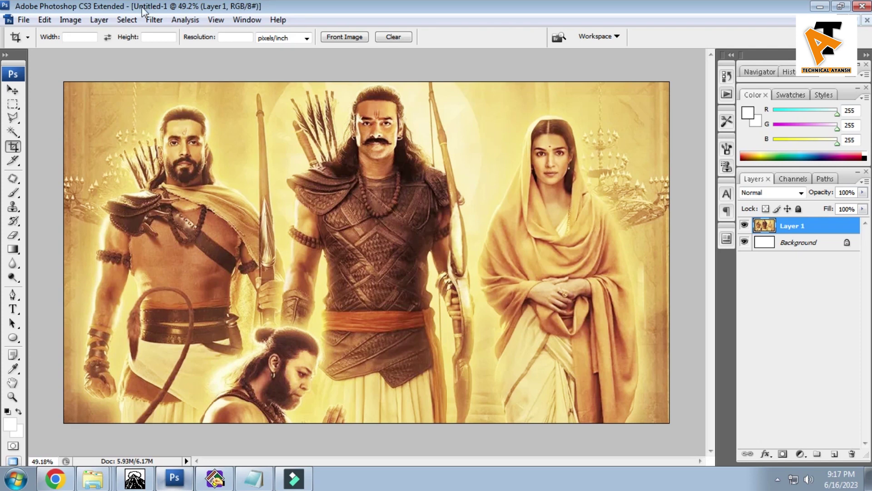
click(78, 20)
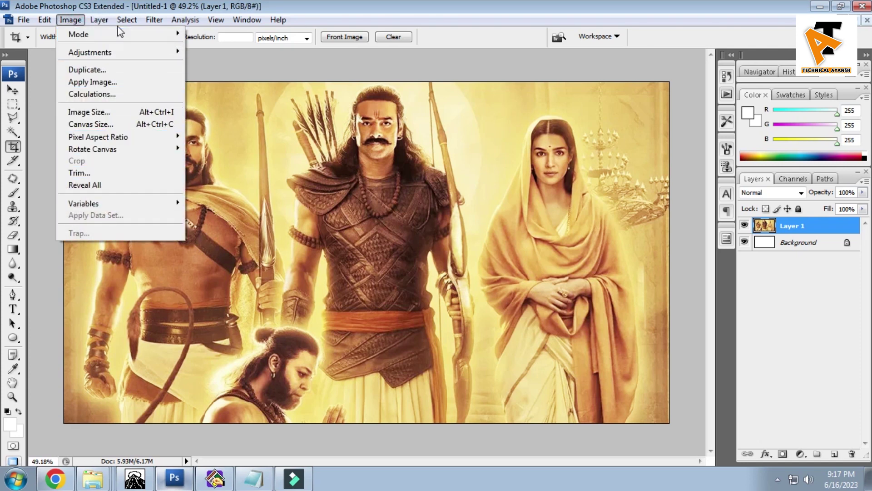
mouse_move(101, 23)
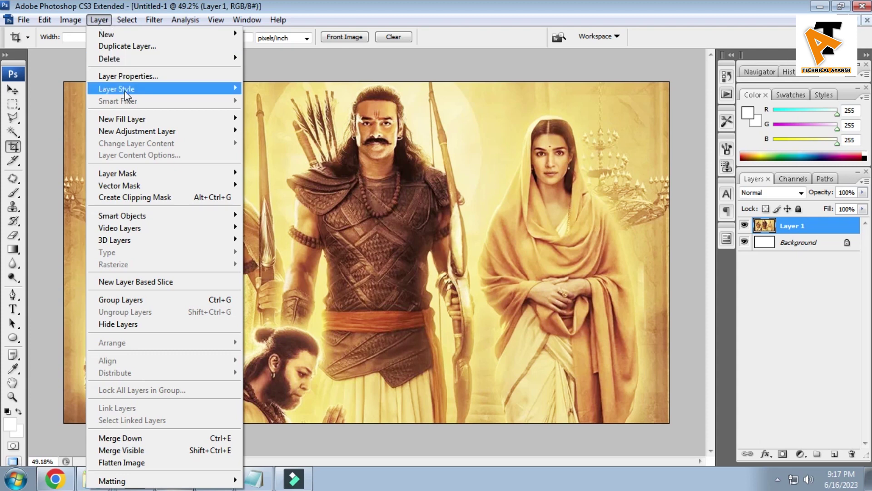
mouse_move(45, 19)
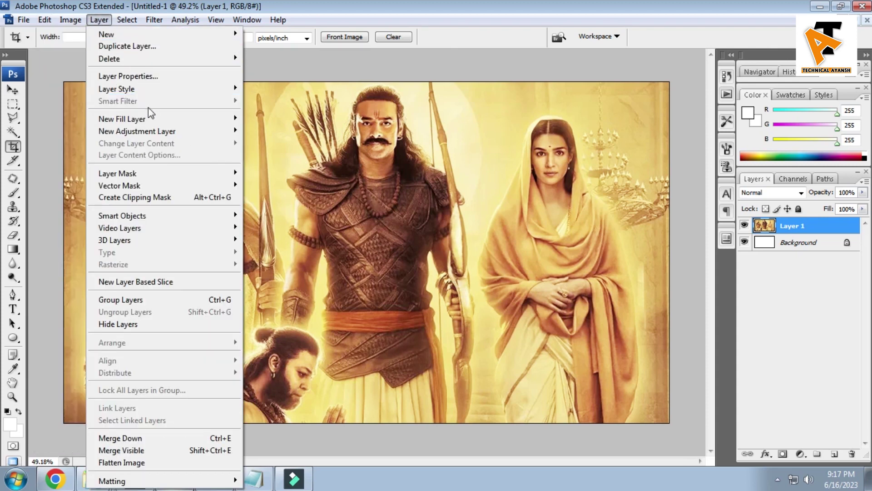
mouse_move(150, 96)
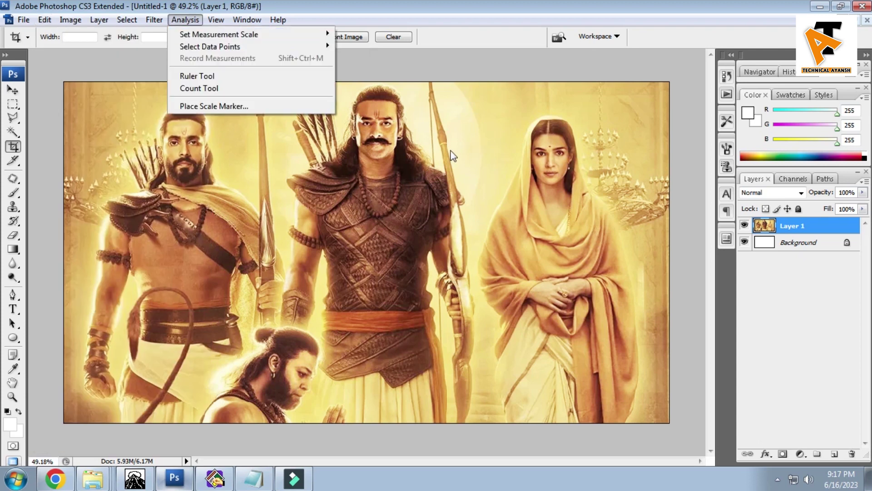
click(448, 152)
- Apply an RGB Curves adjustment to the poster that slightly raises the highlights and lowers the shadows from input 43 to output 34
key(ctrl+m)
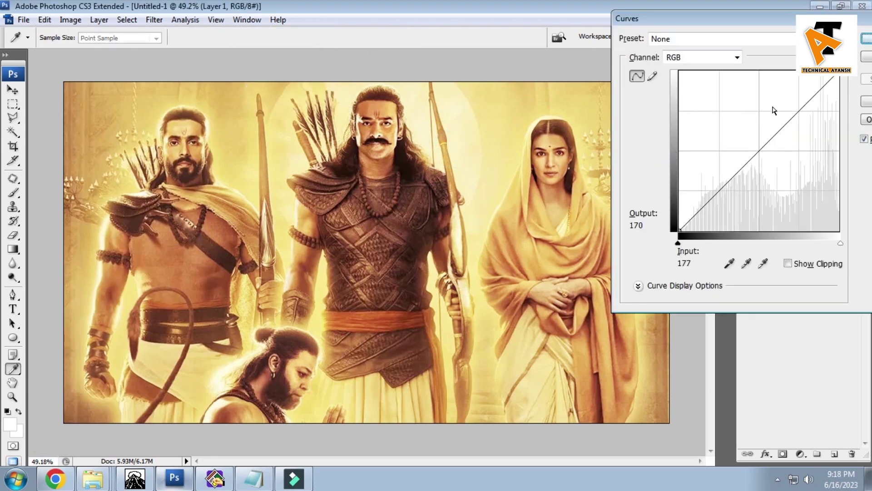
click(822, 89)
drag(821, 89, 818, 88)
drag(707, 208, 707, 209)
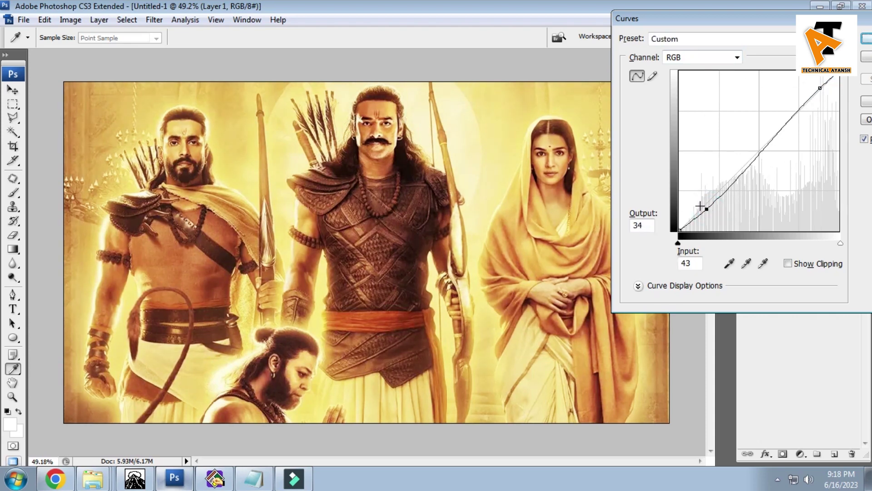
key(Return)
- Select the whole canvas on the poster layer and apply the basic Blur filter to it
key(c)
key(ctrl+plus)
key(ctrl+0)
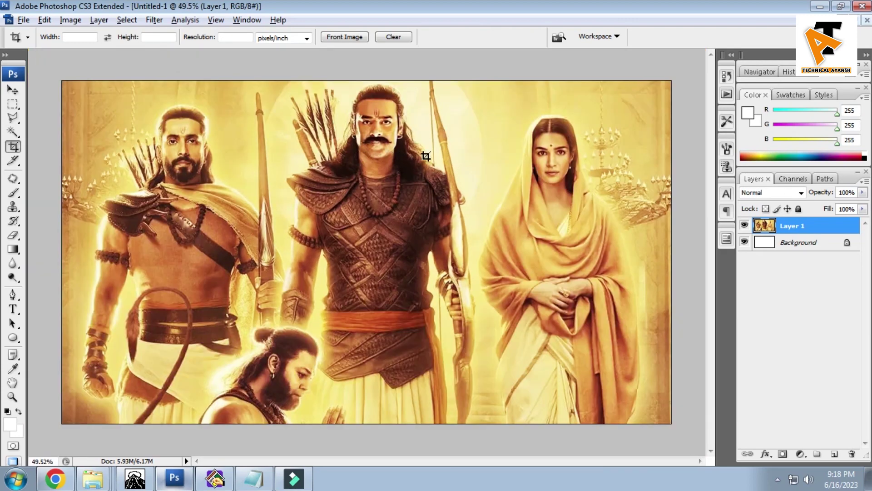
key(ctrl+plus)
key(ctrl+minus)
click(154, 20)
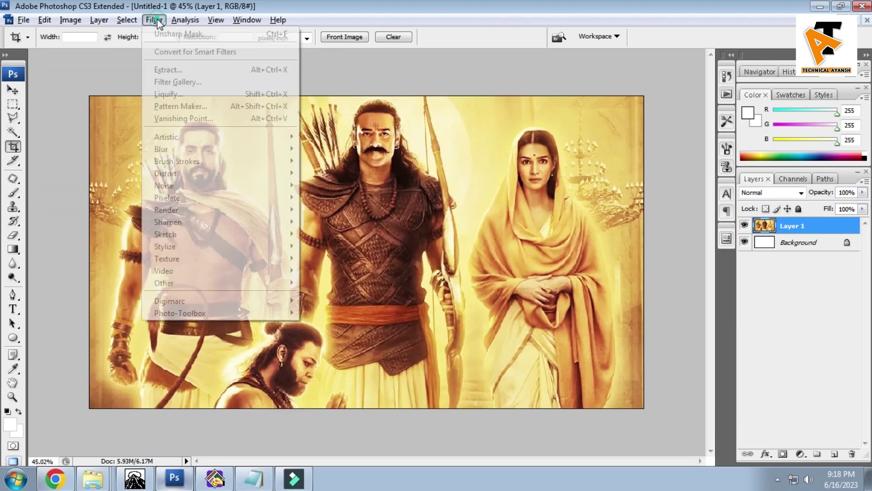
click(154, 22)
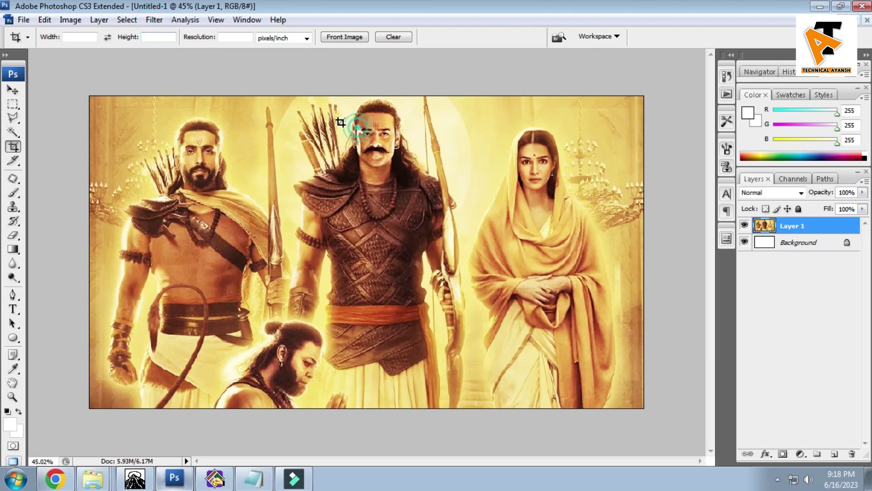
key(ctrl+a)
click(13, 90)
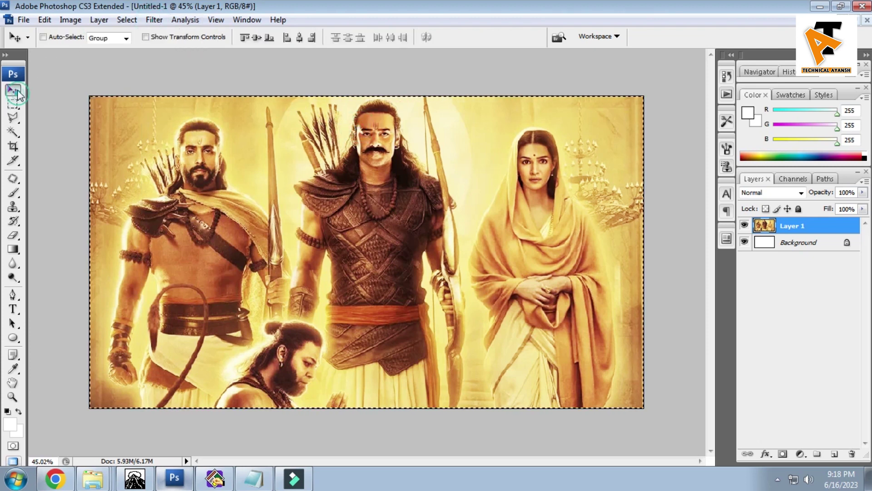
click(153, 20)
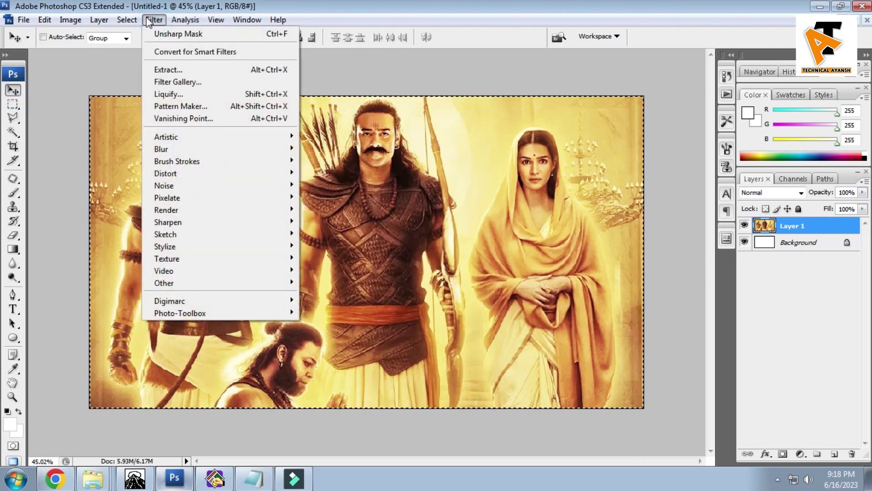
mouse_move(170, 154)
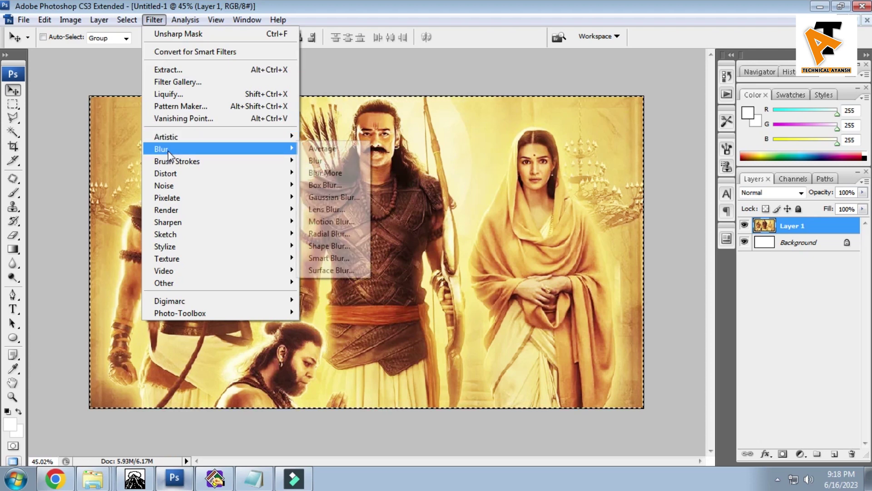
click(337, 160)
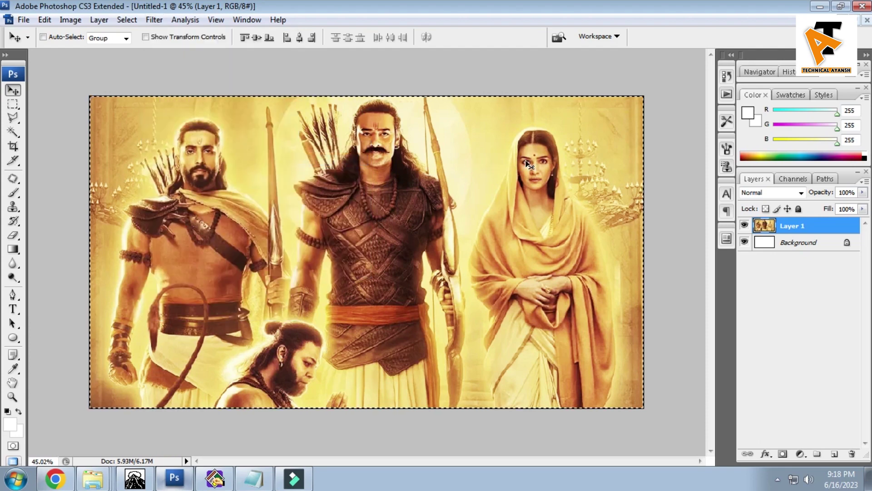
- Clear the selection and inspect the poster at different magnifications
scroll(482, 143, up, 2)
scroll(482, 143, down, 2)
scroll(481, 143, up, 2)
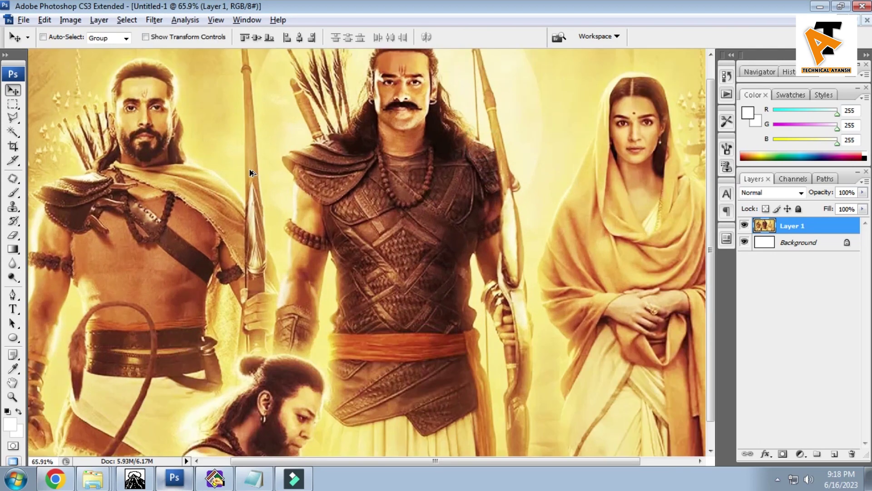
scroll(432, 129, down, 4)
scroll(390, 120, up, 1)
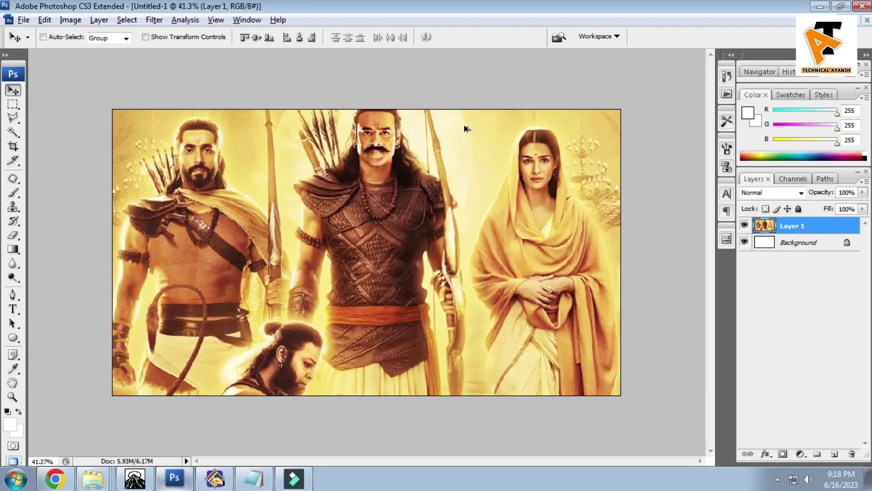
scroll(390, 119, down, 1)
click(13, 104)
click(78, 111)
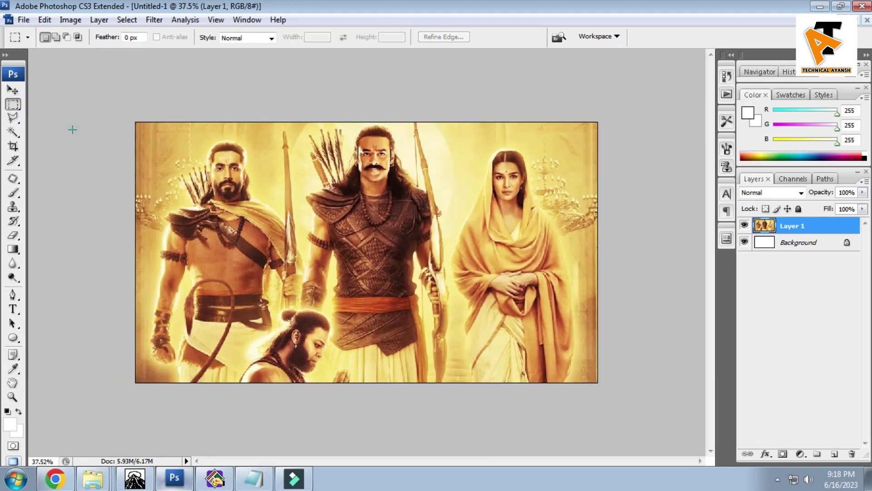
- Add the title text "Adipurush" in red Tahoma at 97.22 pt, starting over the central figure's waist
click(13, 309)
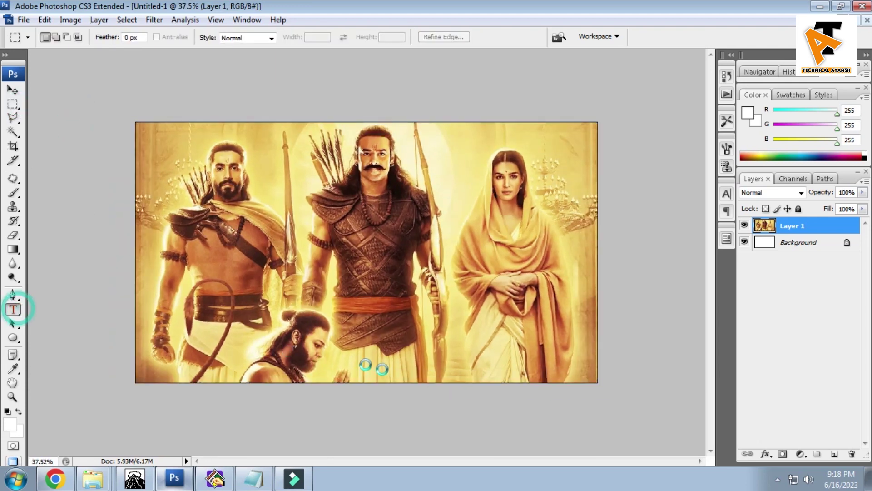
click(355, 312)
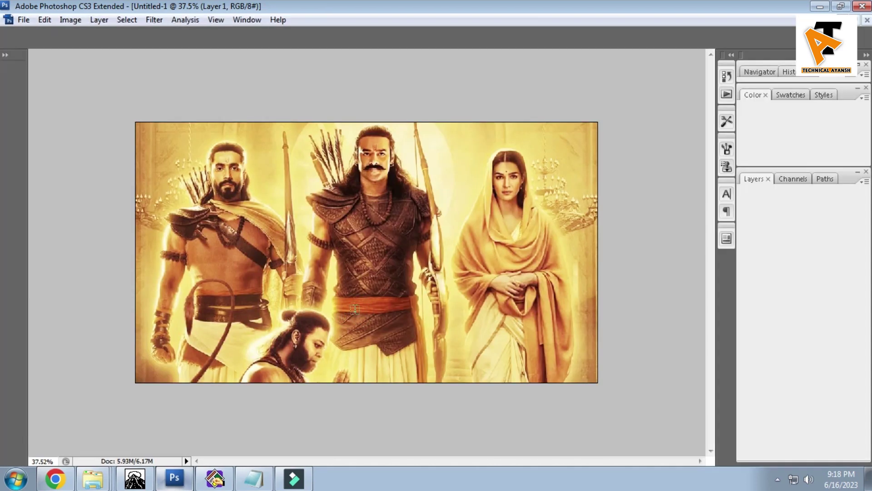
text(A)
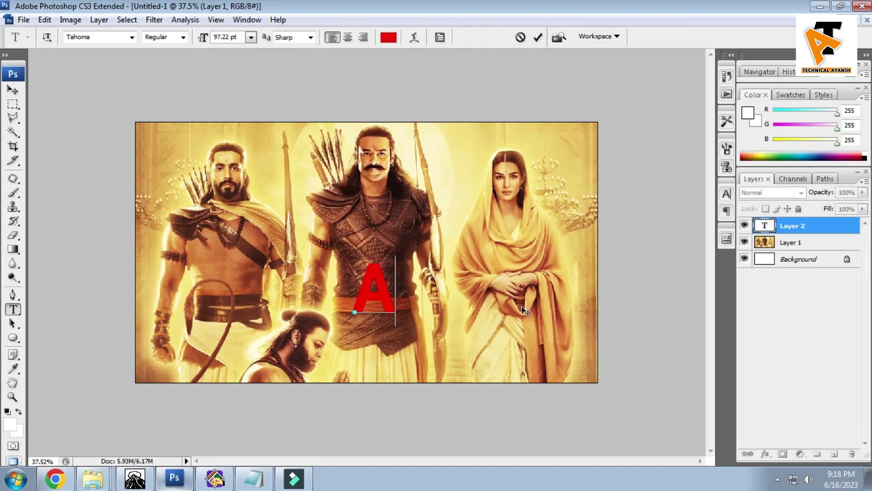
text(d)
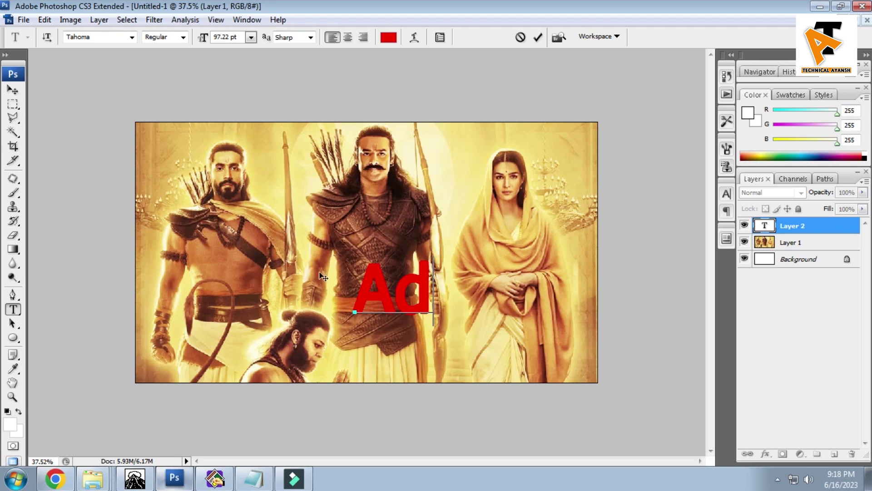
text(ipurush)
- Move the Adipurush title to the poster's lower right area and scale it proportionally to 81.5%
click(13, 90)
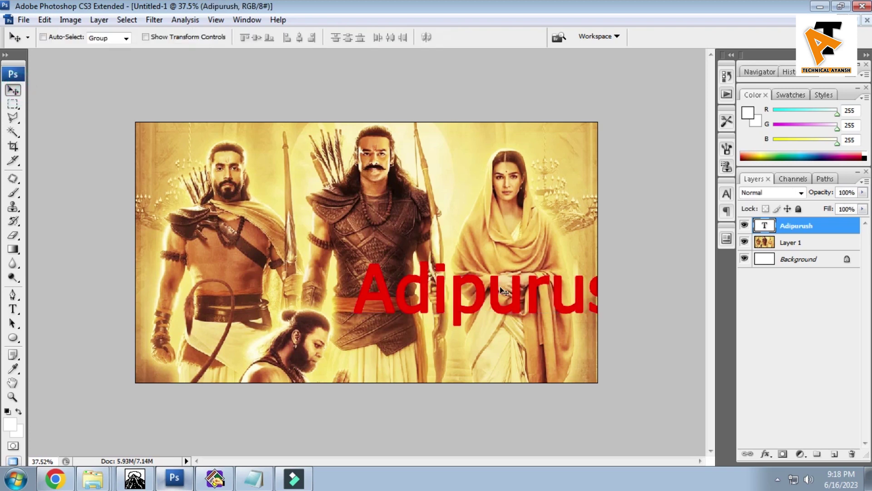
drag(516, 293, 372, 359)
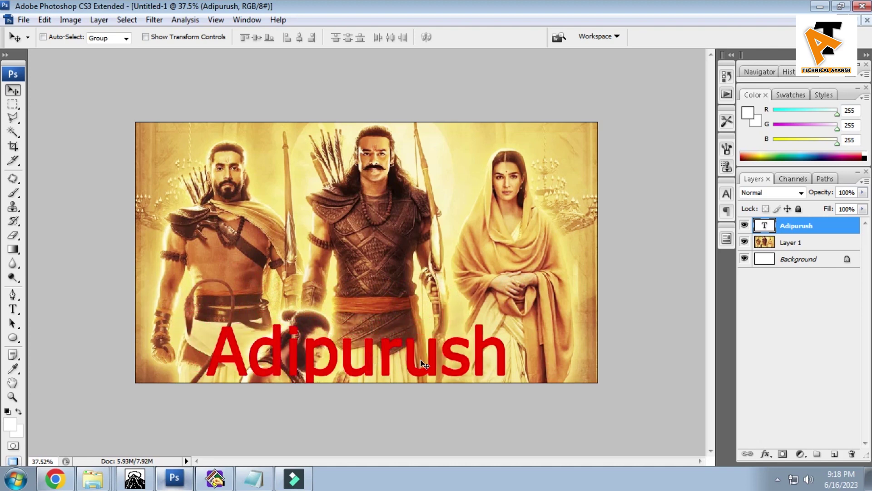
key(ctrl+t)
drag(507, 328, 582, 327)
drag(278, 385, 335, 368)
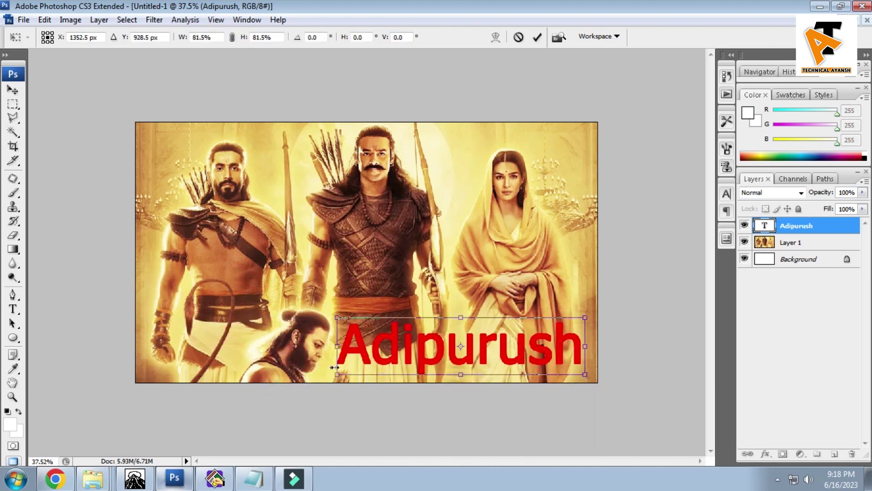
key(Return)
key(ctrl+plus)
key(ctrl+minus)
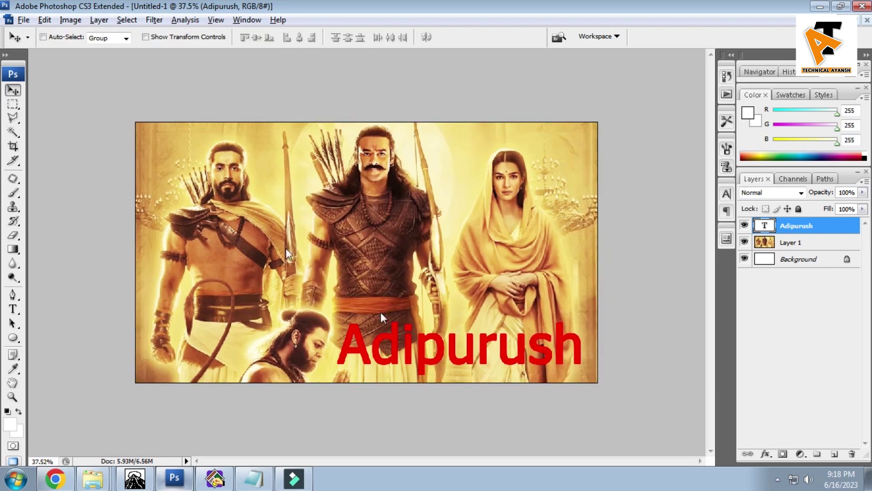
click(100, 20)
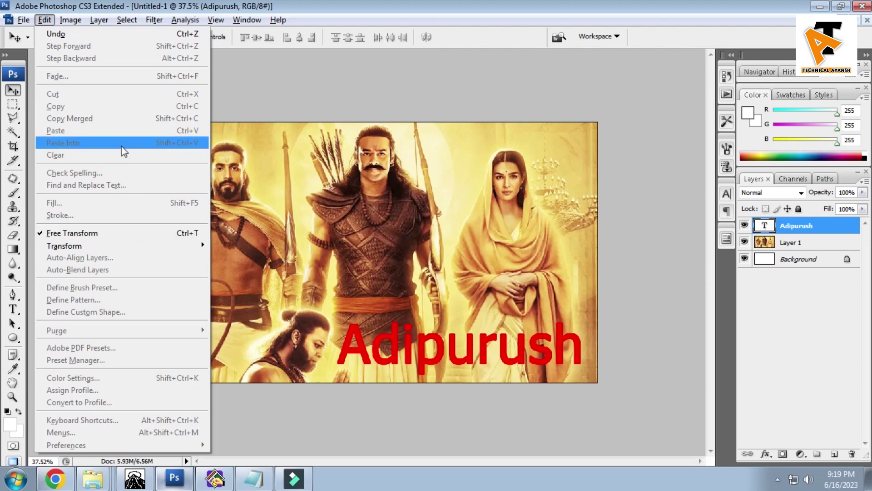
mouse_move(98, 21)
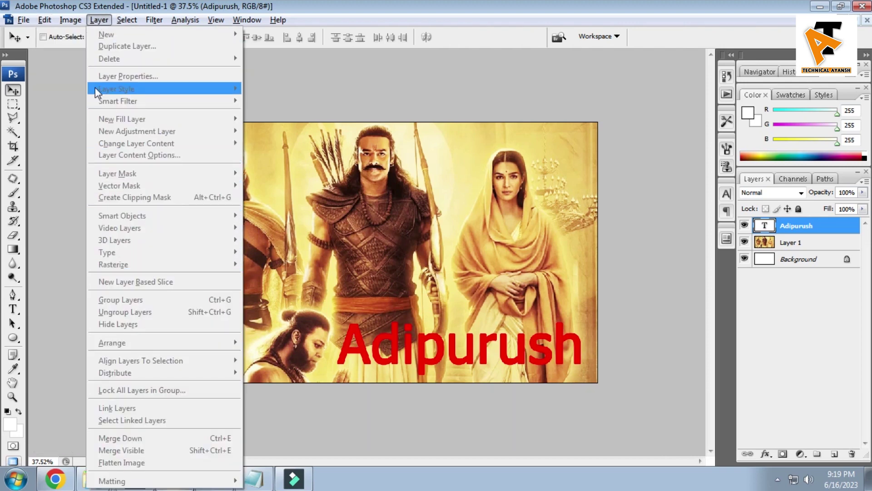
click(420, 361)
- Try Trebuchet MS and Tw Cen MT as the font of the Adipurush title
click(12, 309)
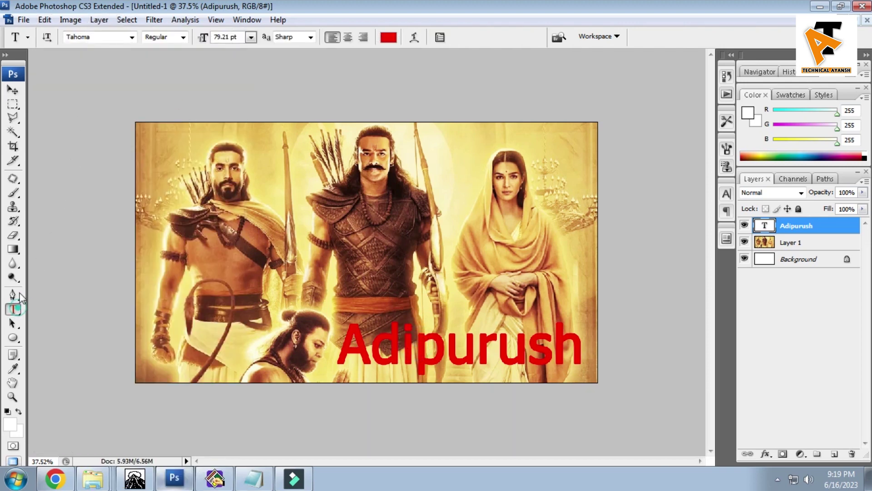
click(110, 36)
click(131, 36)
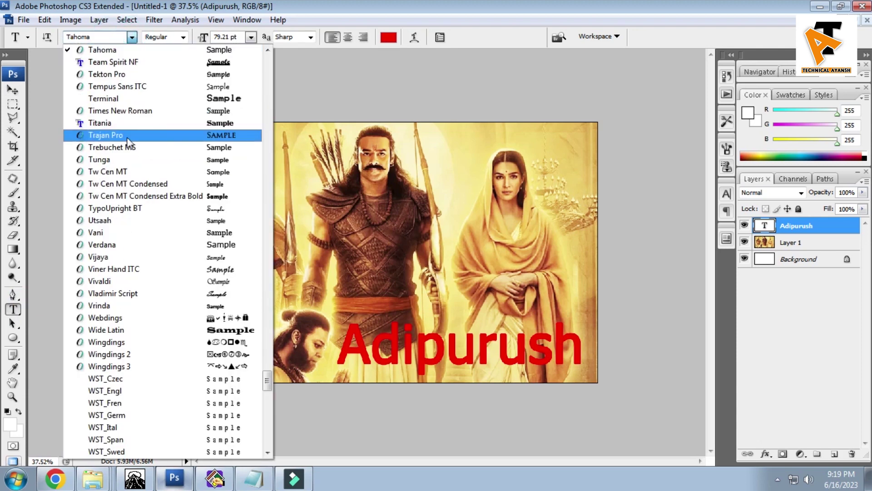
click(227, 151)
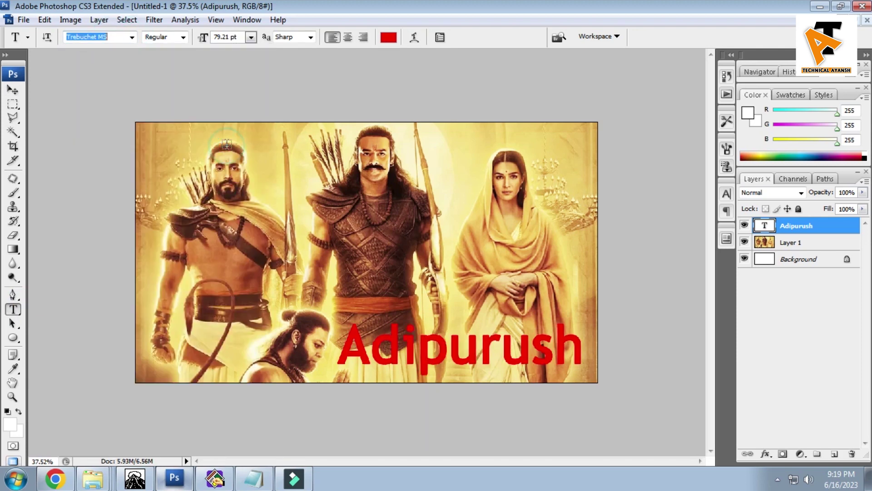
click(132, 38)
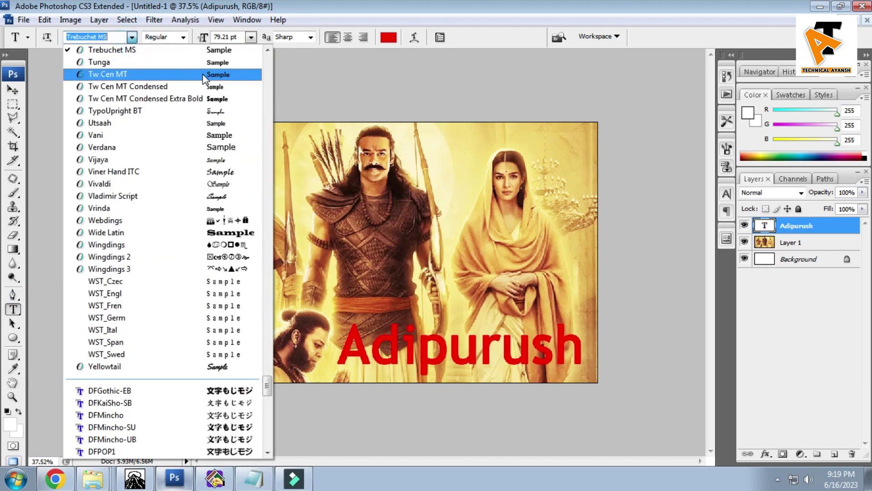
click(203, 75)
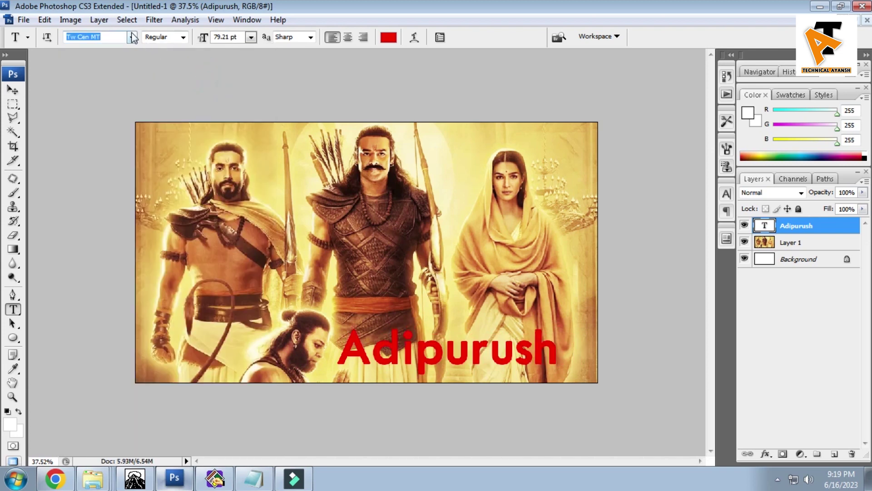
- Try the Magneto font on the Adipurush title, and change its font to Mistral
click(132, 37)
scroll(189, 282, down, 9)
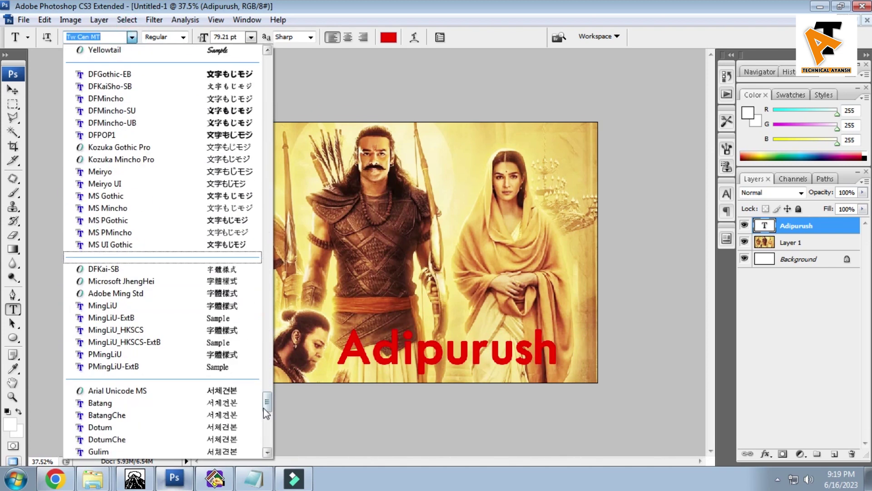
drag(265, 408, 284, 304)
click(245, 318)
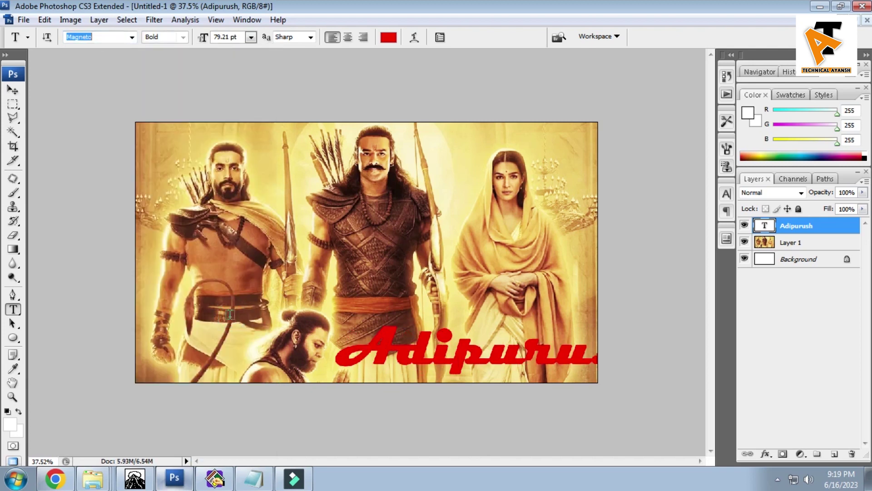
click(132, 37)
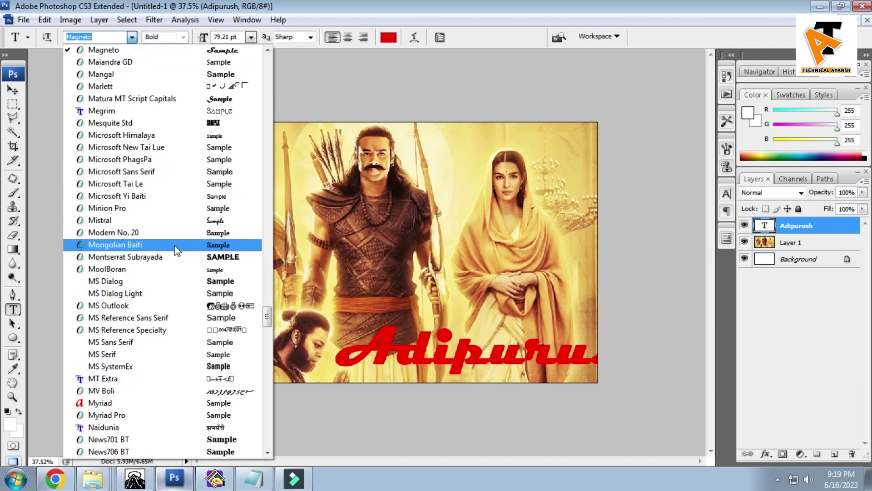
click(228, 220)
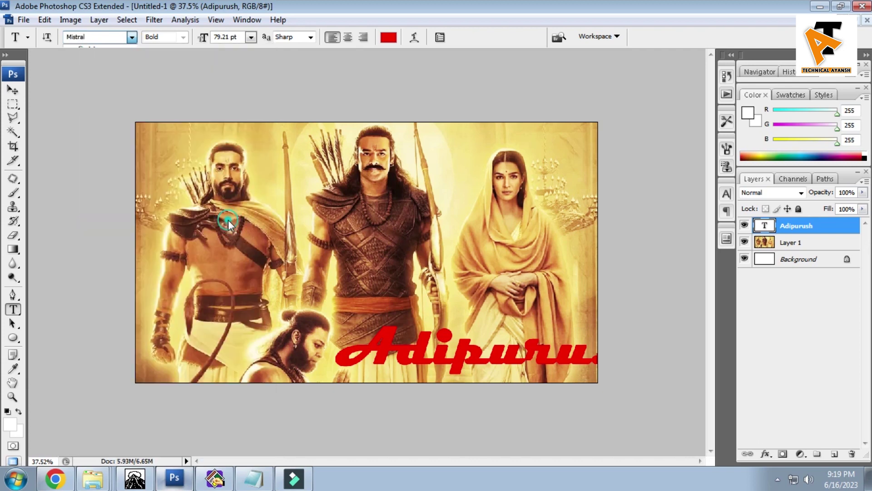
- Change the font of the Adipurush title to Matura MT Script Capitals
click(132, 37)
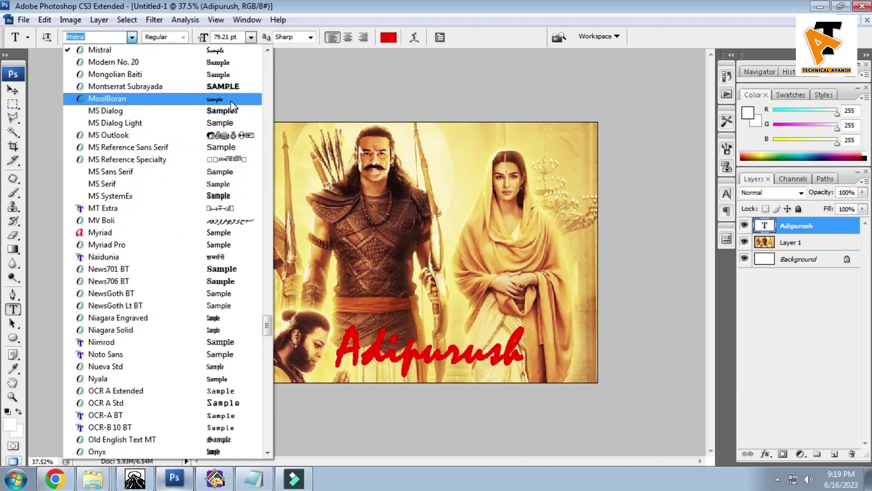
scroll(227, 136, up, 1)
scroll(227, 137, up, 2)
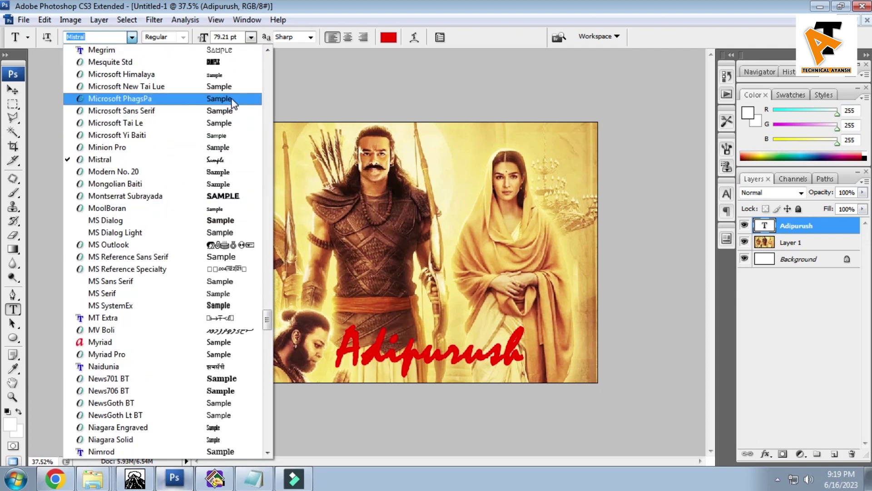
scroll(232, 182, up, 2)
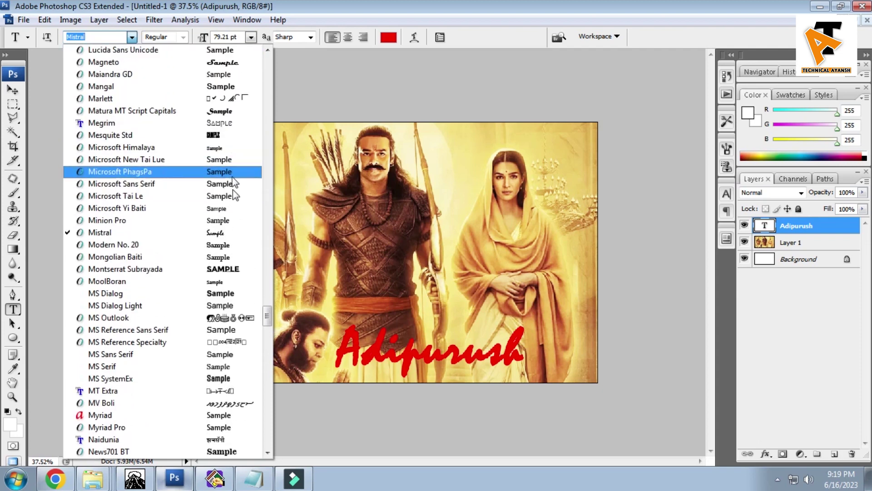
scroll(232, 154, up, 1)
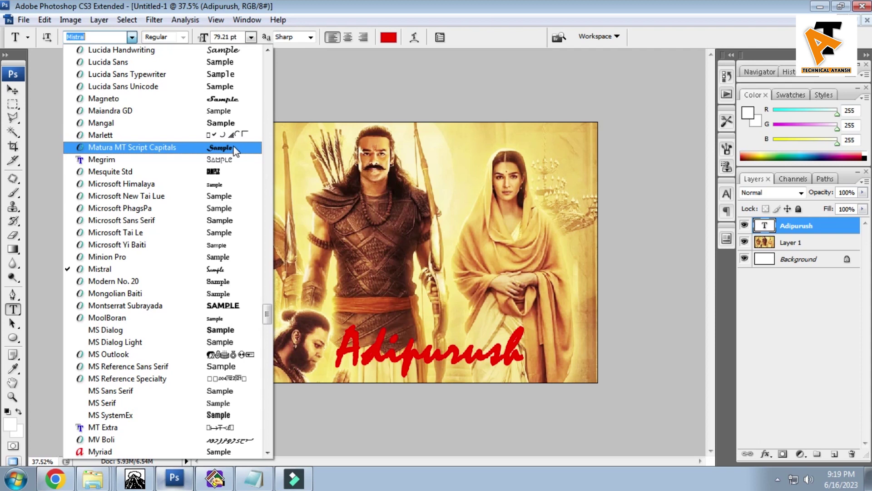
click(234, 148)
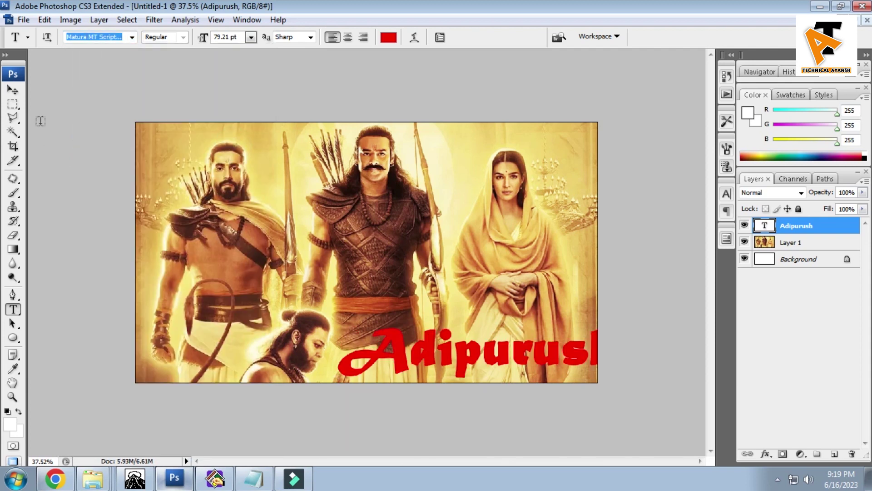
- Apply faux bold to the Adipurush title and reposition it so the whole word fits inside the poster's lower right area
click(17, 92)
drag(487, 354, 454, 354)
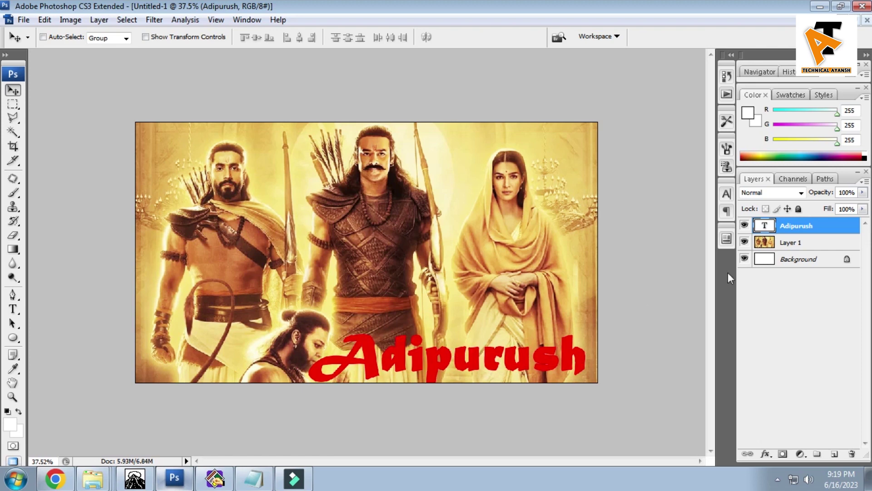
click(726, 196)
click(593, 296)
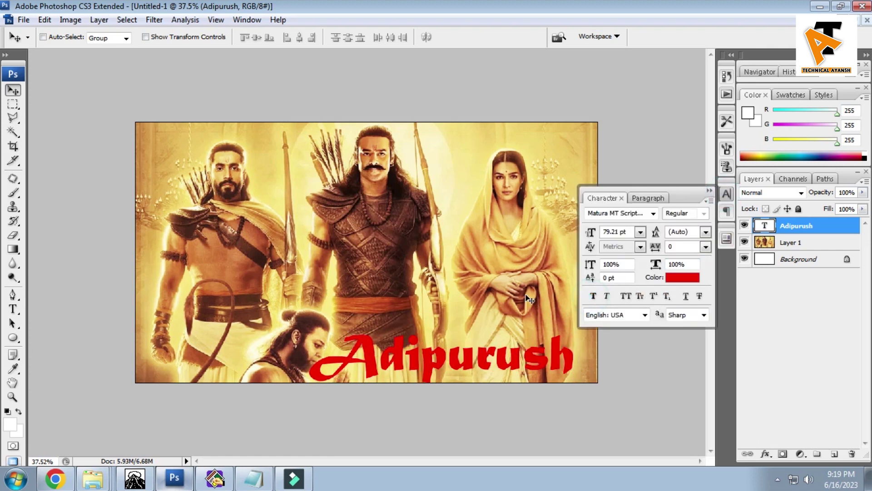
click(726, 195)
drag(537, 349, 548, 341)
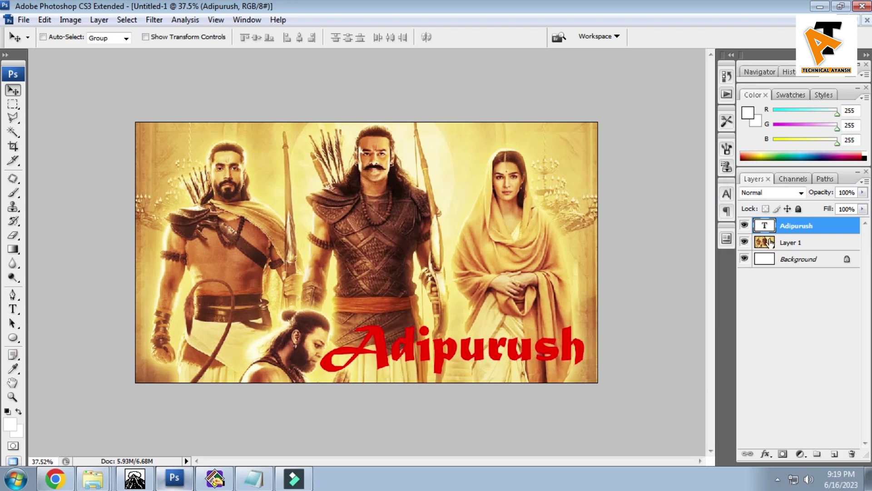
- Recolor the Adipurush title text to the orange-brown ba6900
click(727, 194)
click(699, 277)
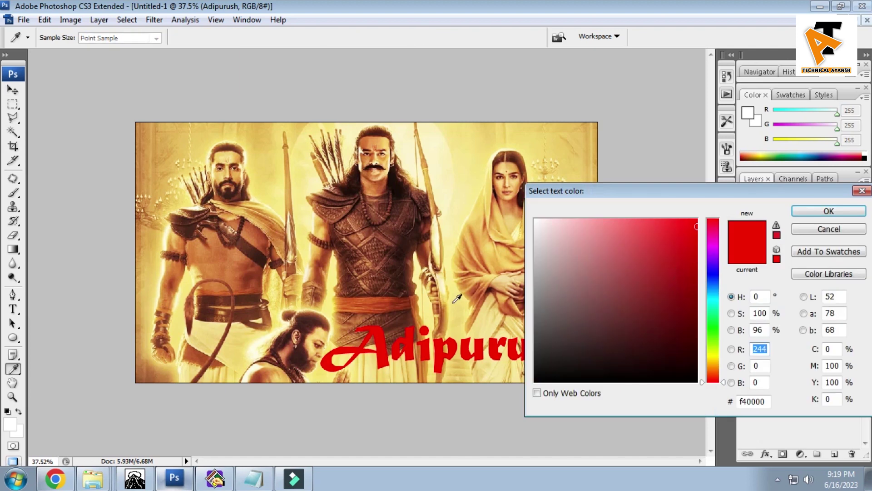
click(468, 295)
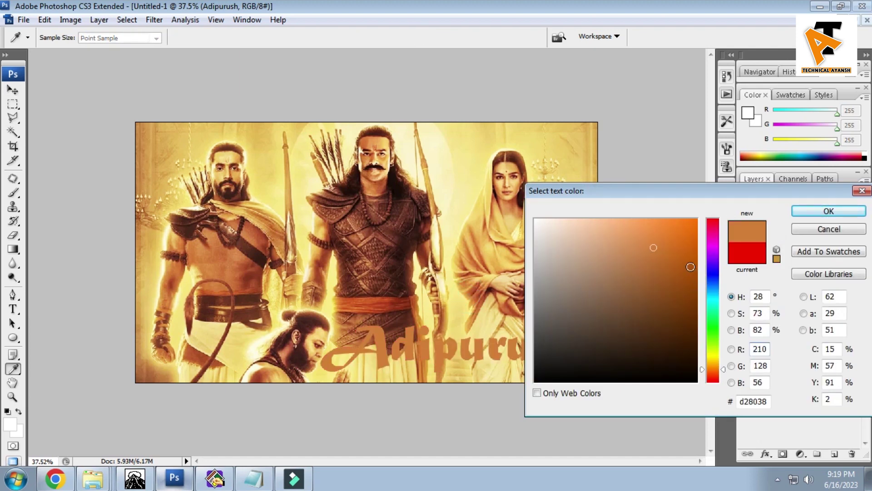
click(697, 263)
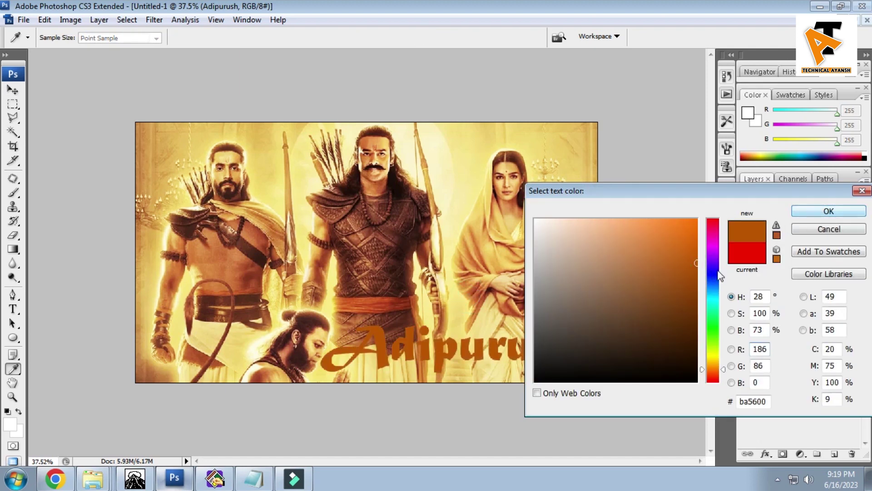
click(713, 362)
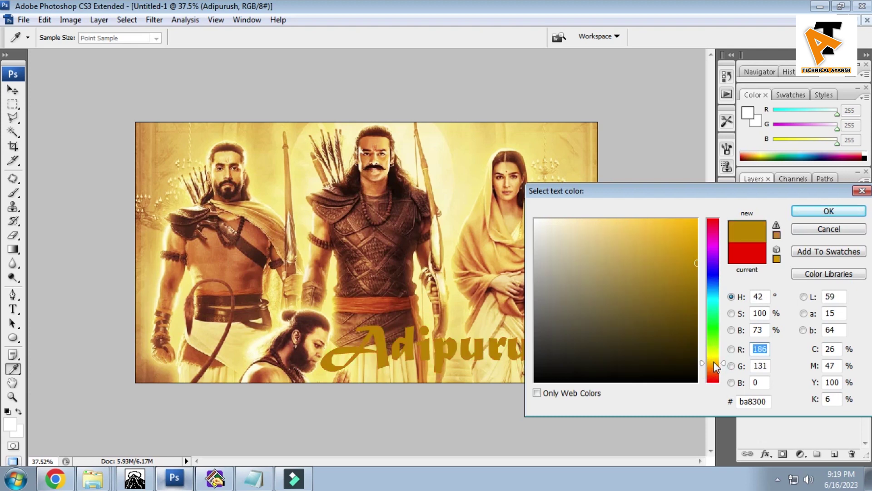
drag(713, 363, 711, 366)
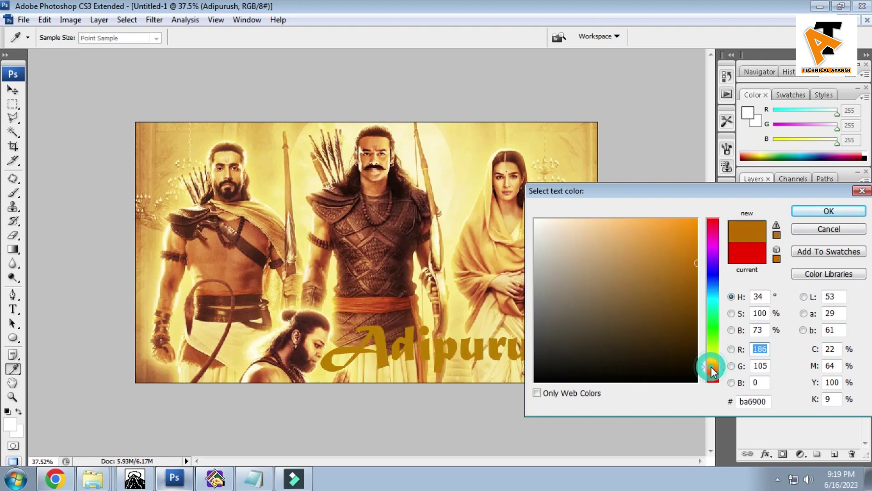
click(828, 211)
key(ctrl+0)
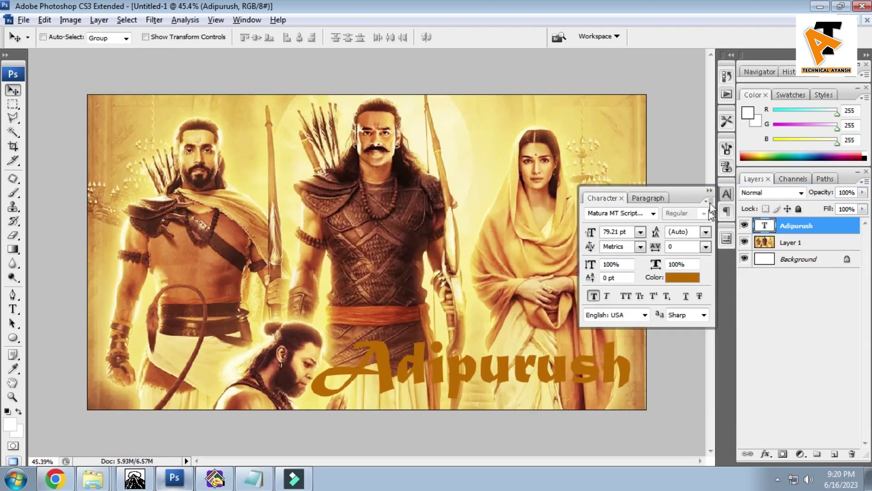
click(710, 190)
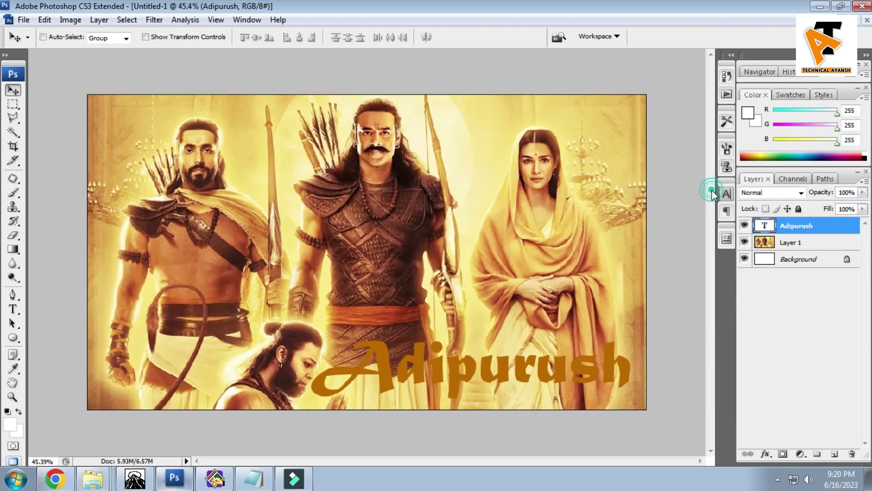
- Add a white 15 px outside stroke to the Adipurush title layer
double_click(850, 232)
click(508, 294)
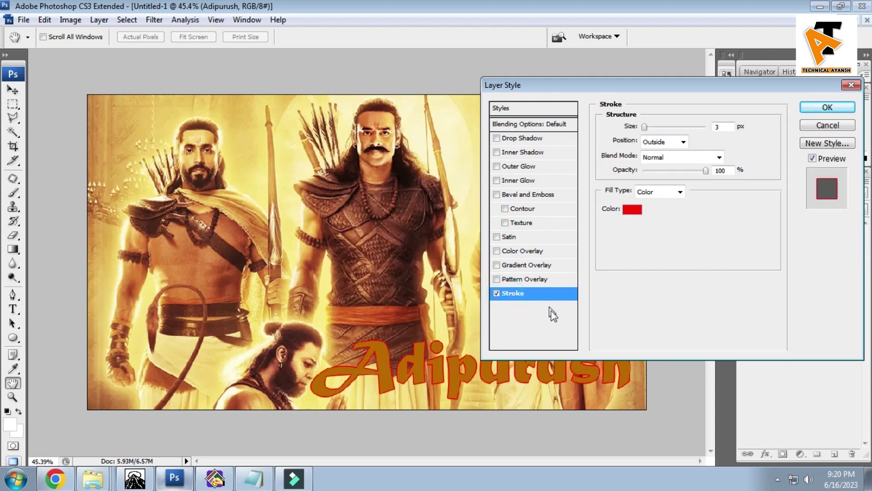
click(632, 209)
drag(590, 244, 536, 220)
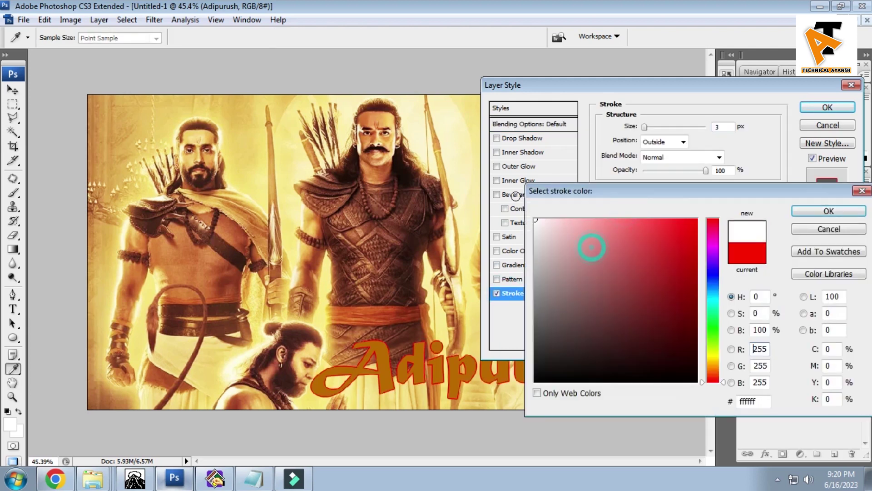
click(818, 210)
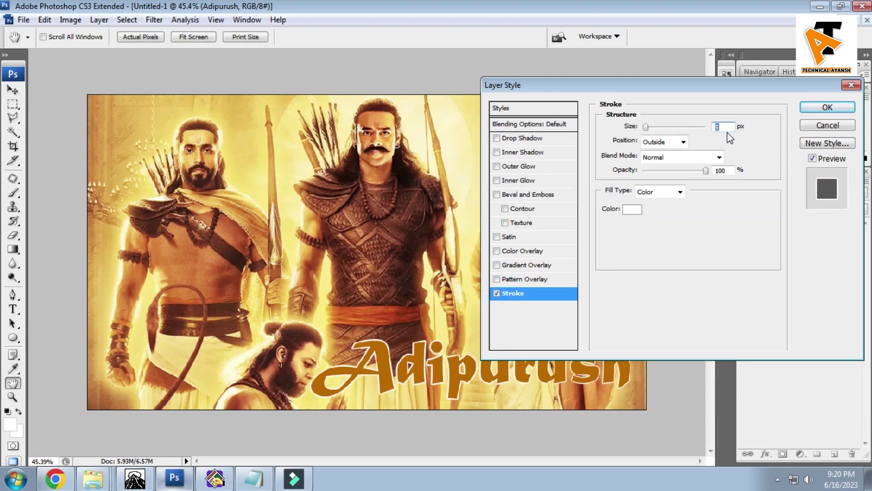
double_click(725, 126)
text(15)
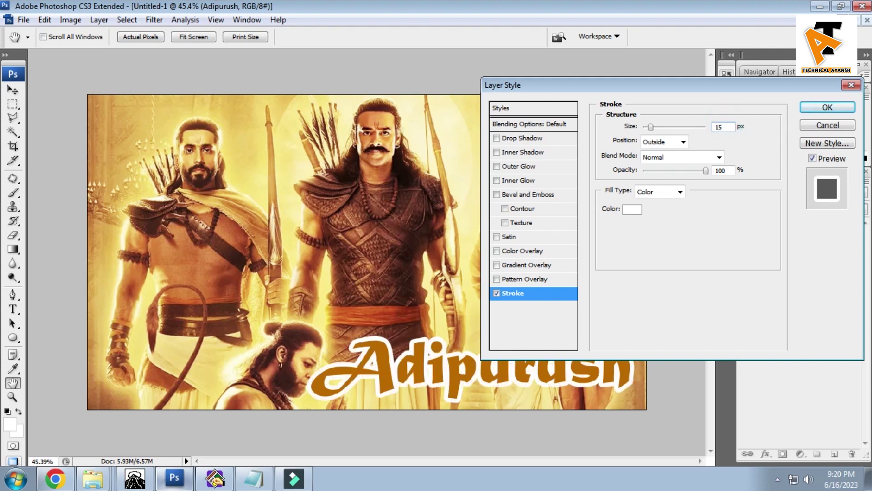
key(BackSpace)
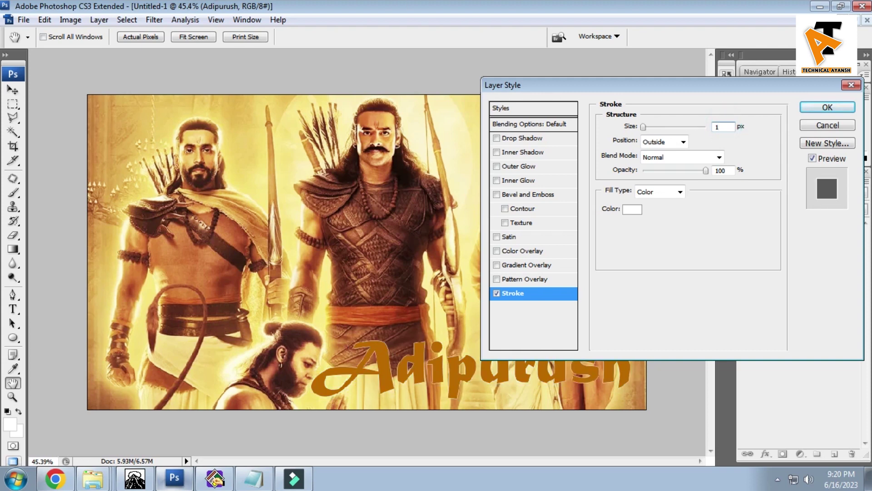
text(5)
key(Return)
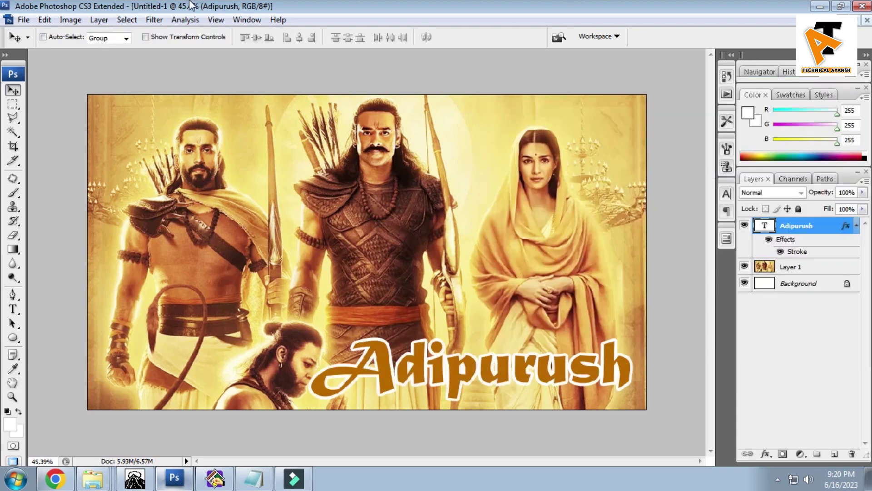
- Add a black drop shadow to the Adipurush title with increased distance
double_click(850, 226)
click(533, 141)
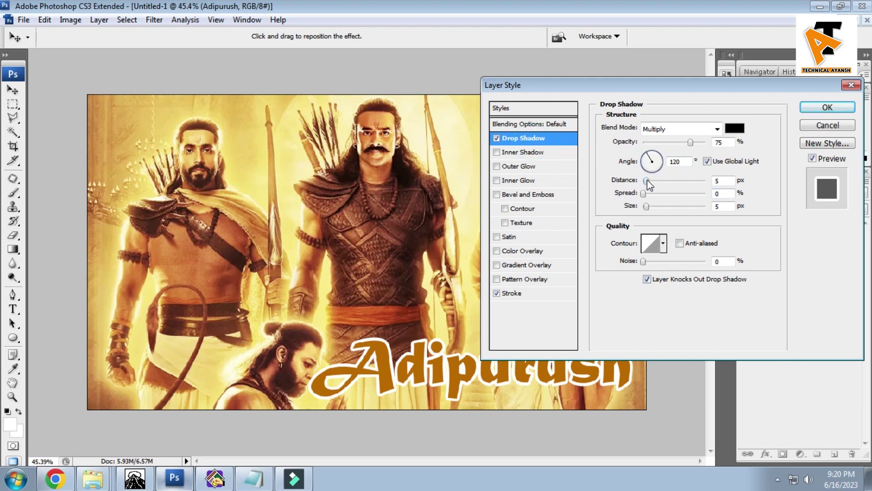
drag(646, 180, 650, 207)
key(Return)
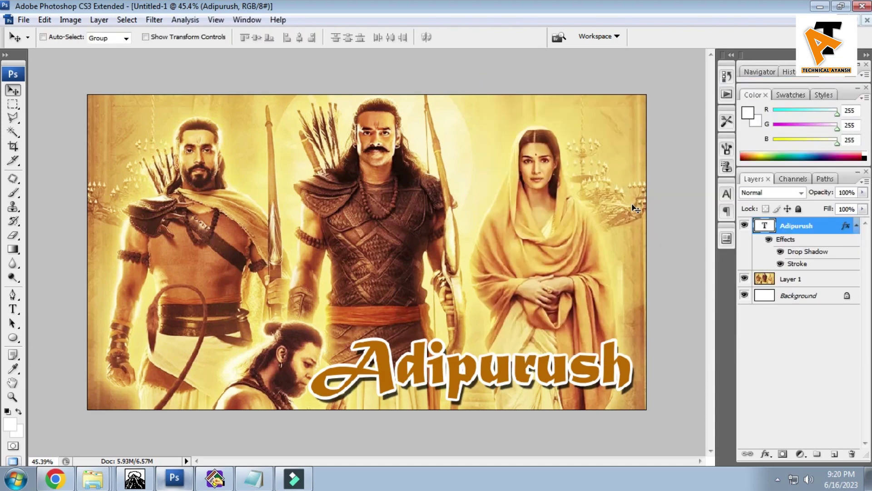
- Change the text color of the Adipurush title to the darker orange ba5300
key(ctrl+0)
scroll(478, 289, down, 2)
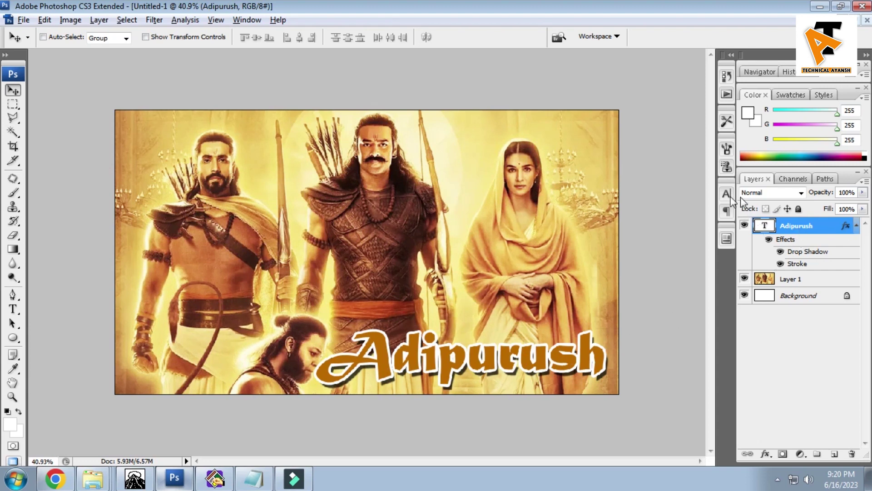
click(727, 194)
click(651, 335)
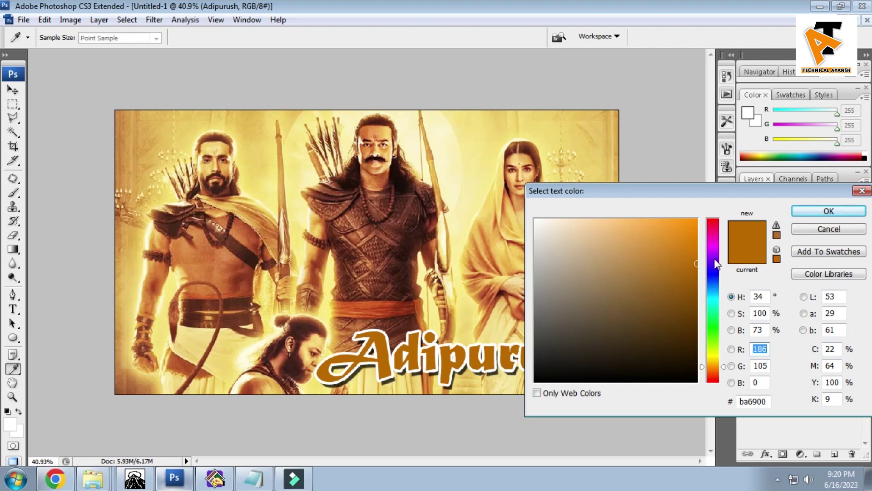
drag(722, 368, 722, 373)
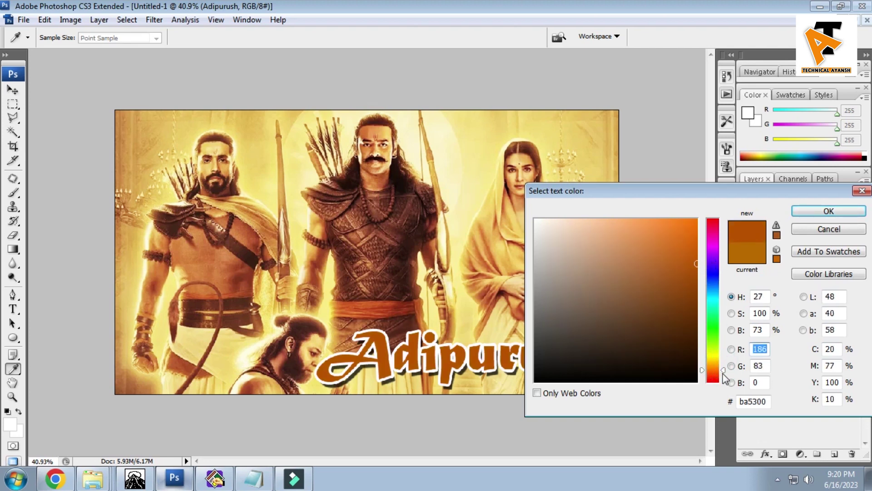
click(830, 211)
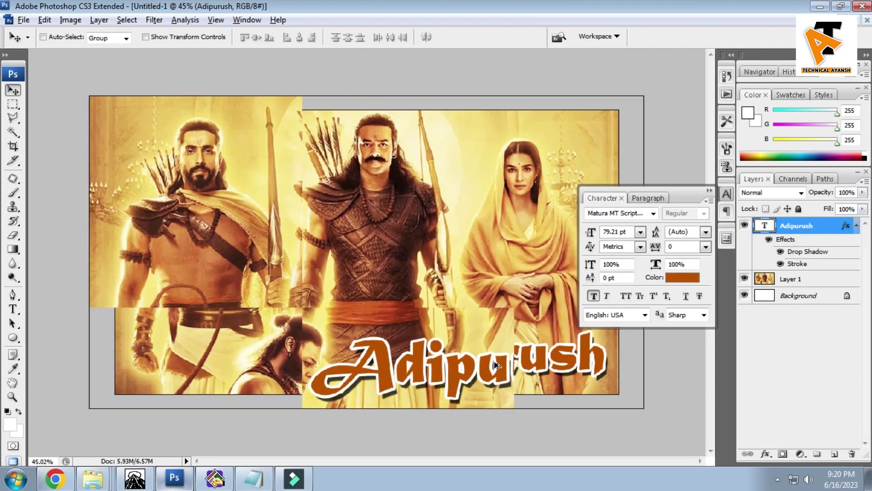
- Move the Adipurush title slightly up and right, and scale it down proportionally to about 75.67 pt
drag(483, 360, 537, 384)
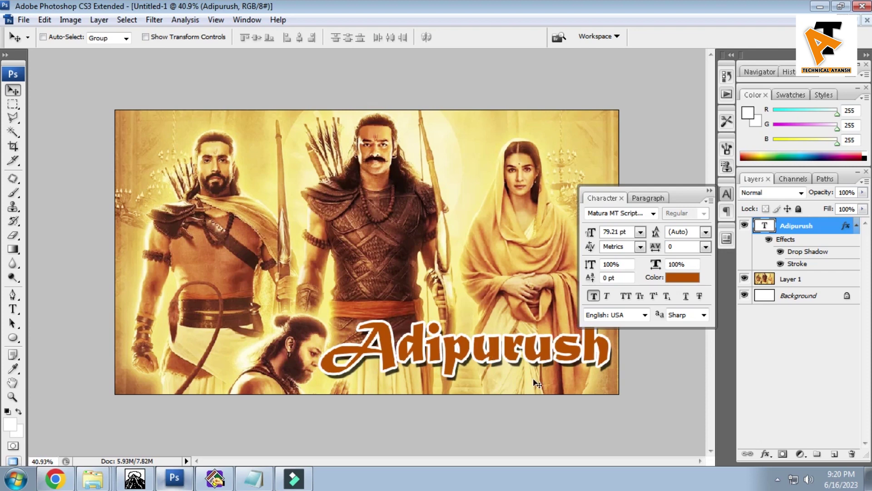
click(710, 190)
key(ctrl+t)
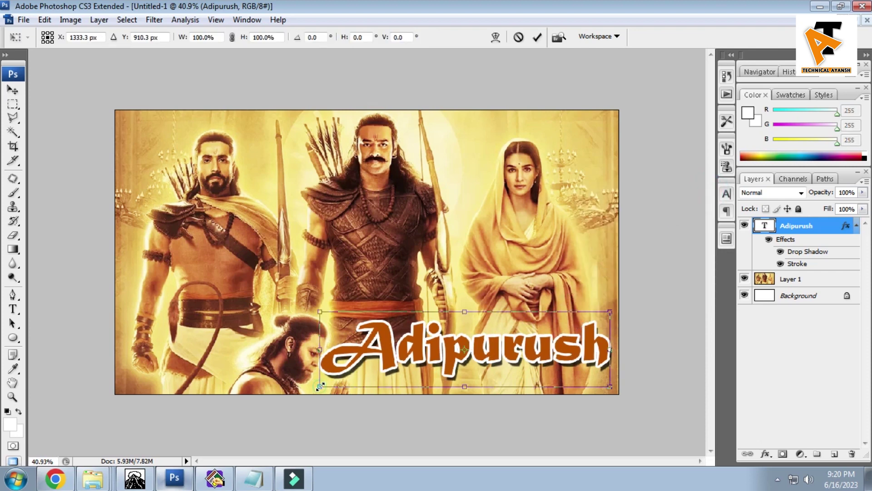
drag(320, 386, 333, 383)
key(Return)
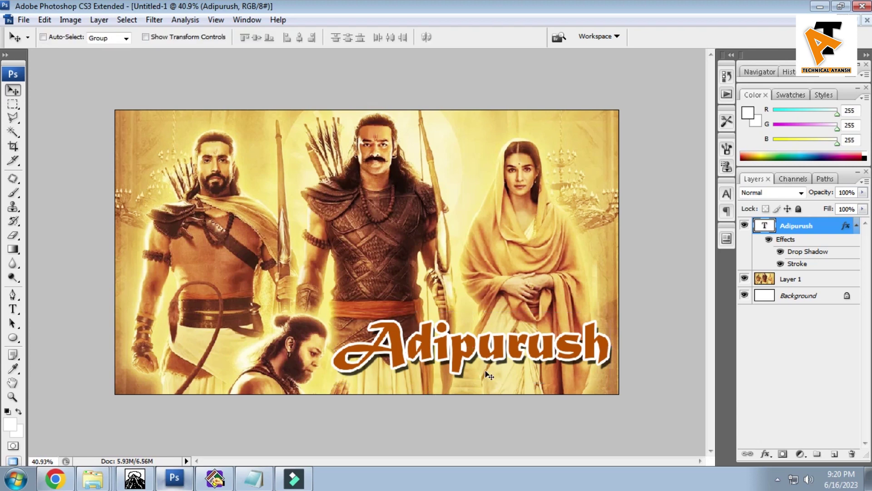
- Shift the Adipurush title a little higher, over the central figure's lower waist
key(ctrl+plus)
key(ctrl+minus)
click(531, 344)
drag(505, 354, 504, 342)
key(ctrl+plus)
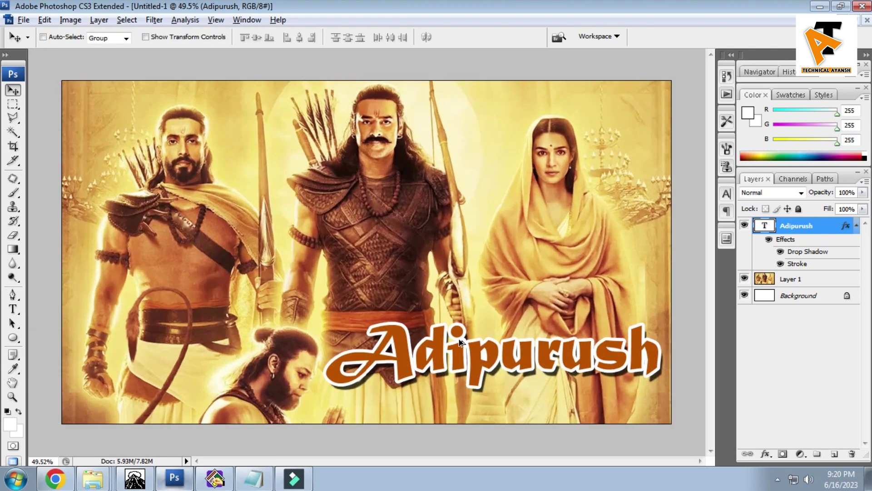
key(ctrl+minus)
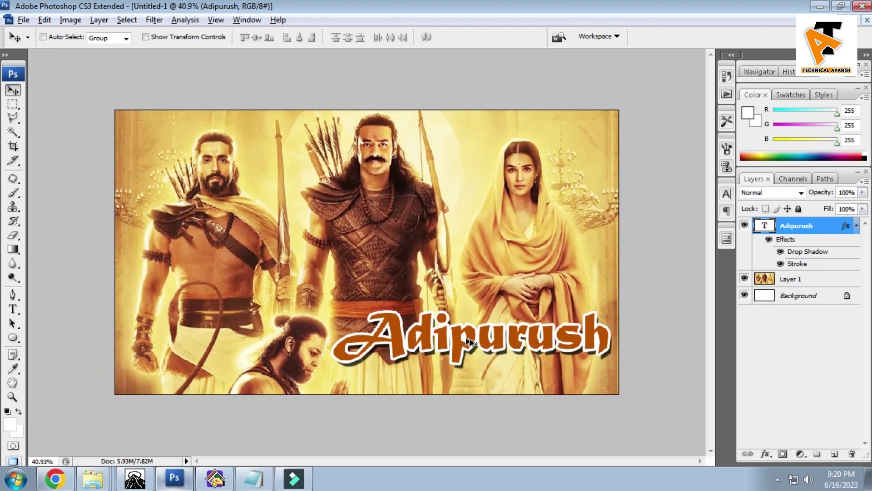
- Duplicate the Adipurush title and place the copy directly below the original, near the poster's lower edge
click(13, 309)
click(13, 90)
drag(455, 336, 484, 363)
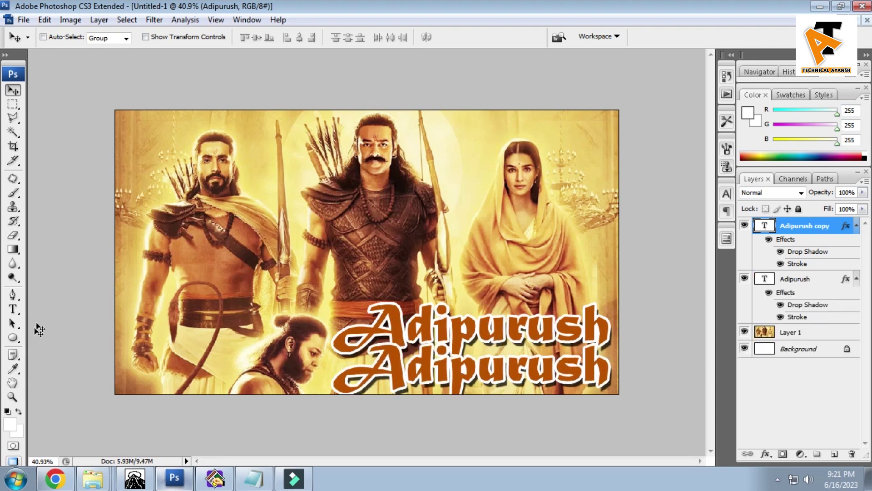
- Replace the text of the duplicated title line with "released movie"
click(13, 309)
double_click(428, 389)
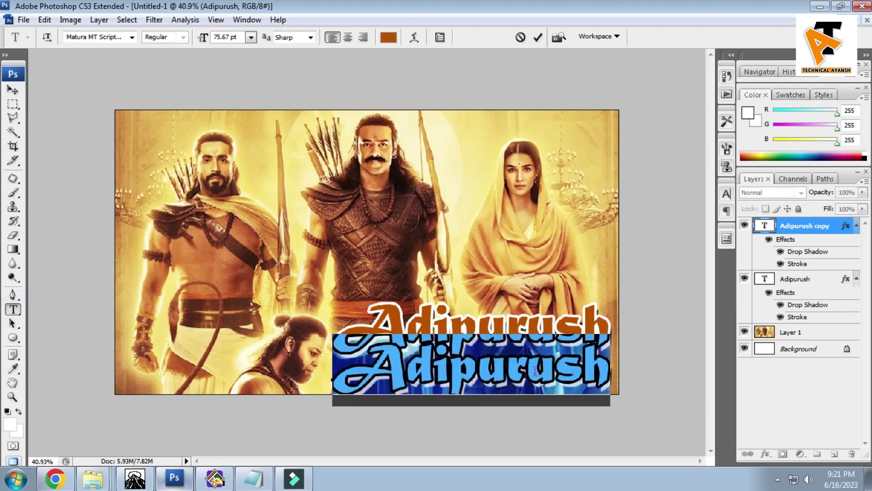
text(re)
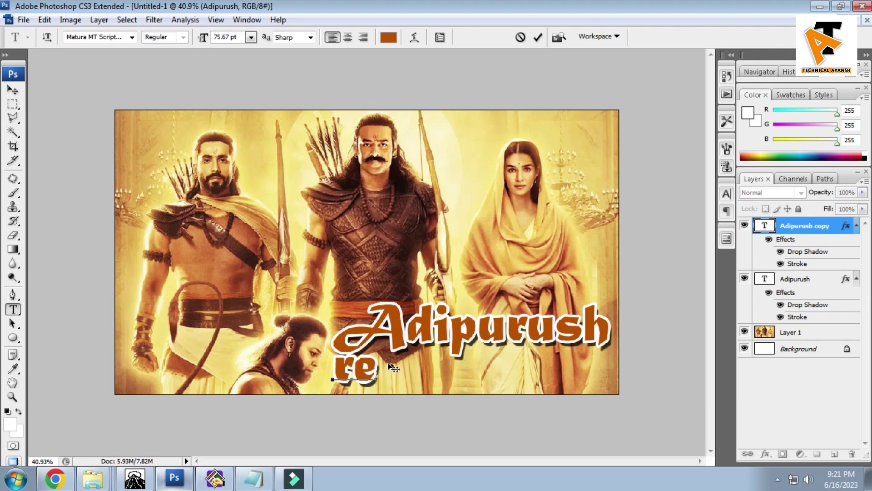
text(le)
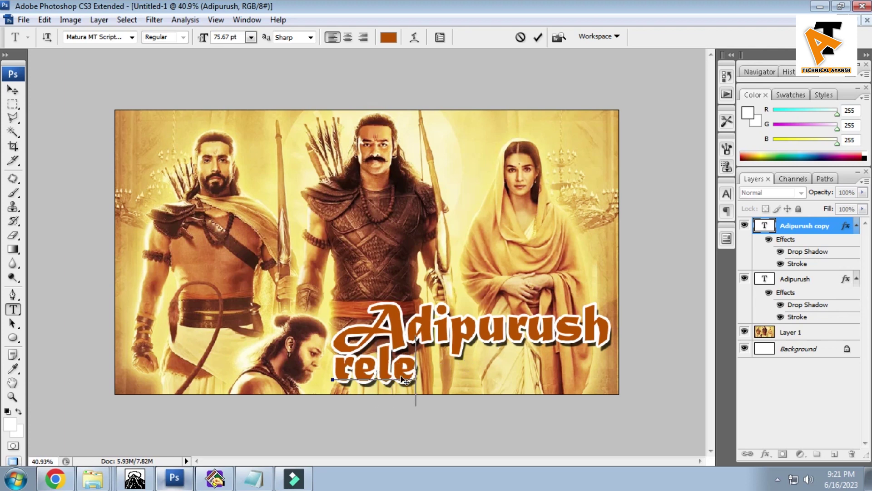
text(ase)
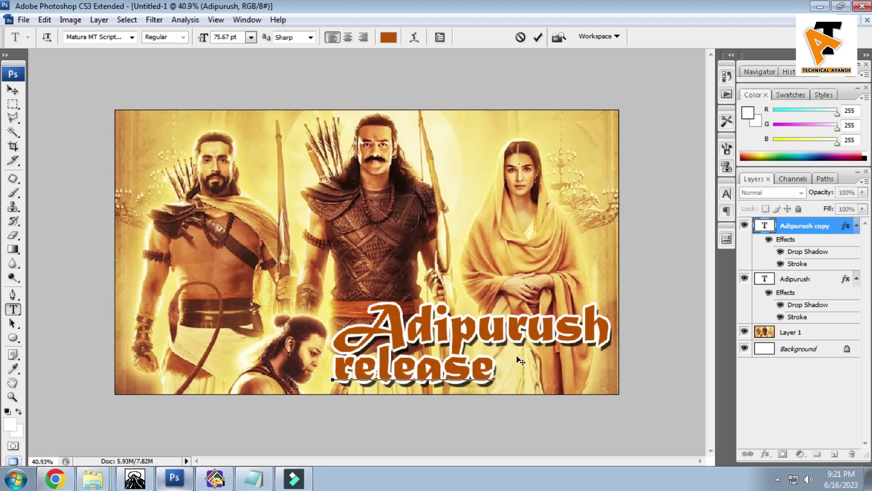
text(d)
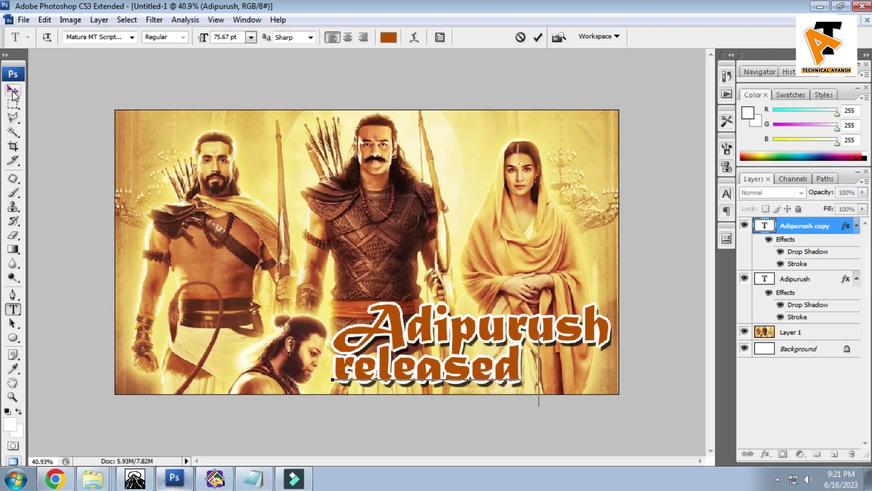
text( M)
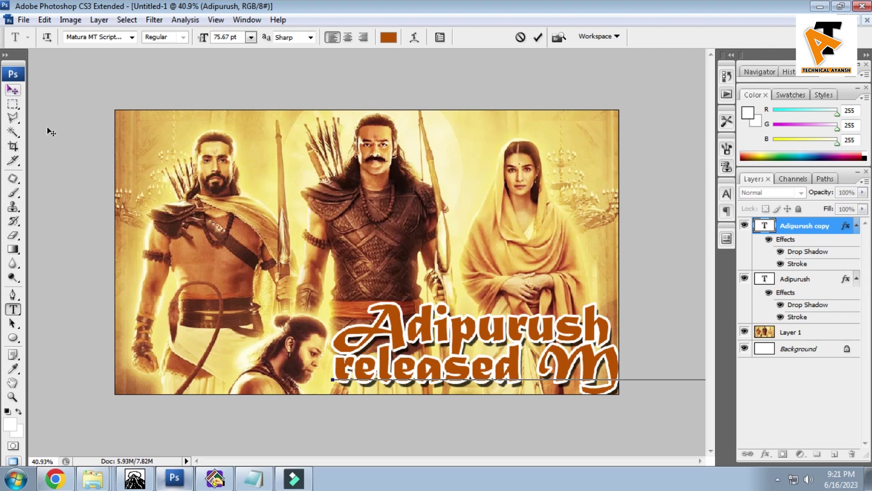
double_click(547, 366)
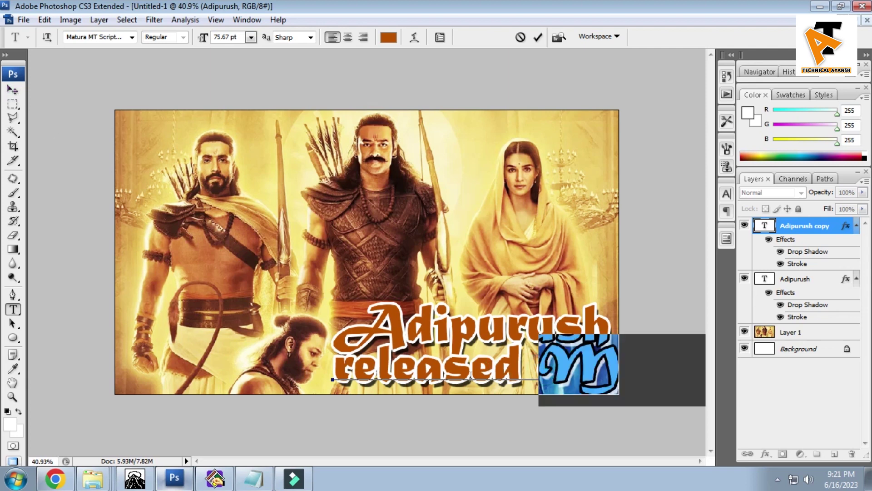
text(mov)
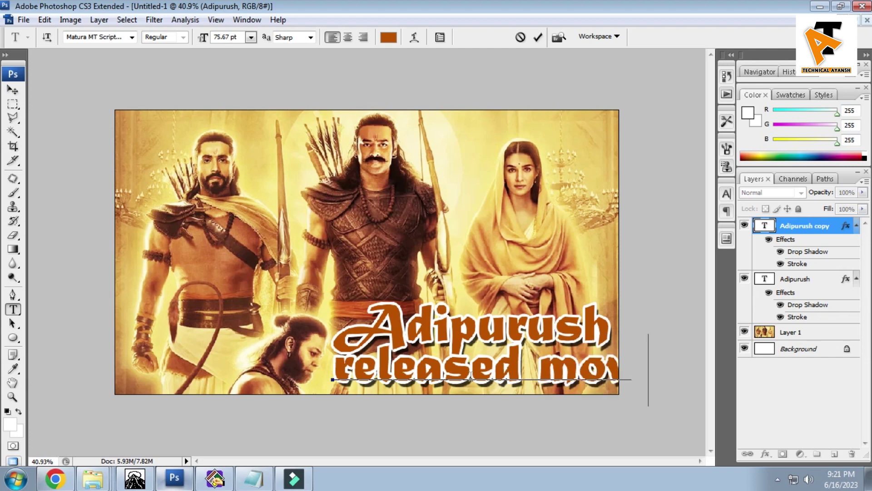
click(13, 90)
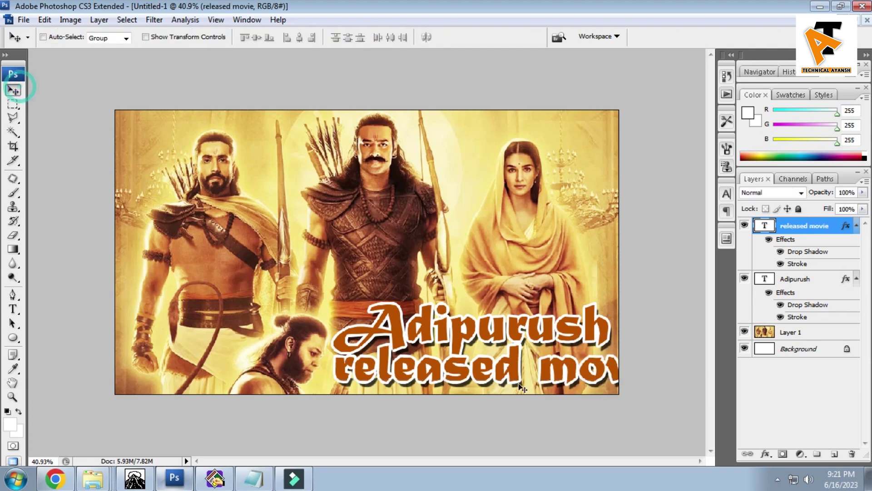
- Scale the released movie line down proportionally to about 59.33 pt so it fits beneath the Adipurush title
key(ctrl+t)
drag(672, 407, 592, 390)
key(Return)
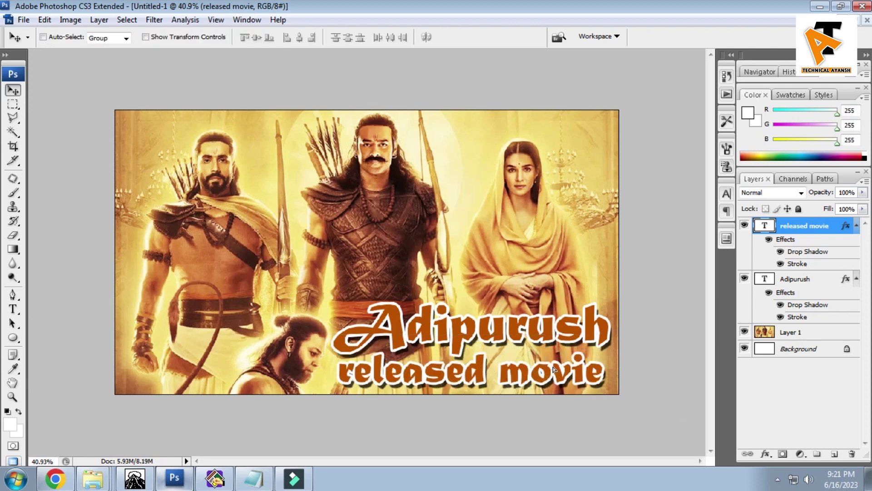
- Change the font of the released movie line to MS Dialog Bold
key(ctrl+0)
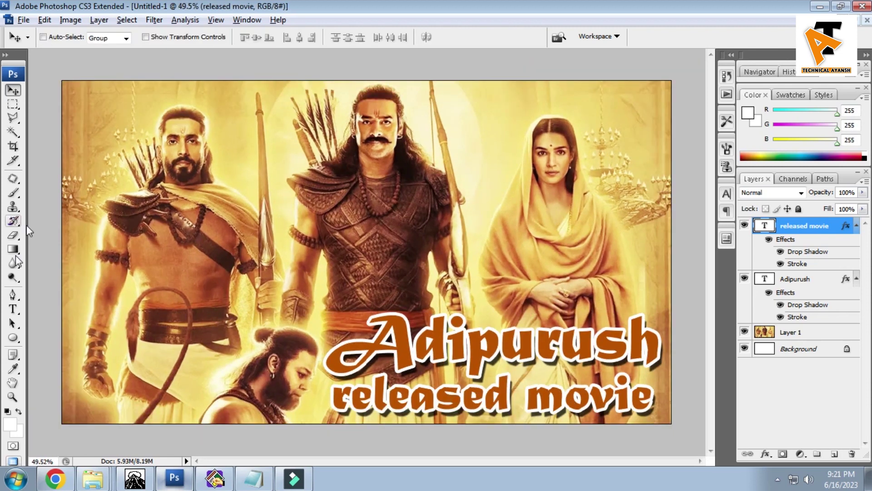
click(12, 309)
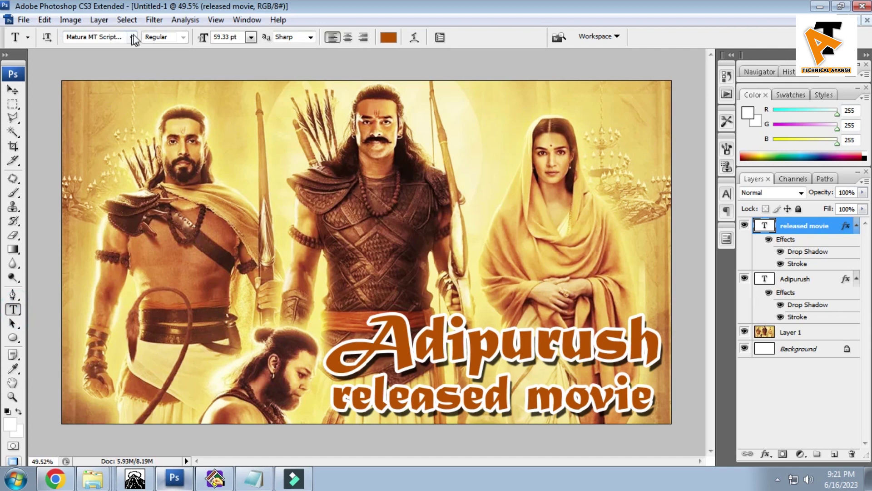
click(132, 36)
click(196, 230)
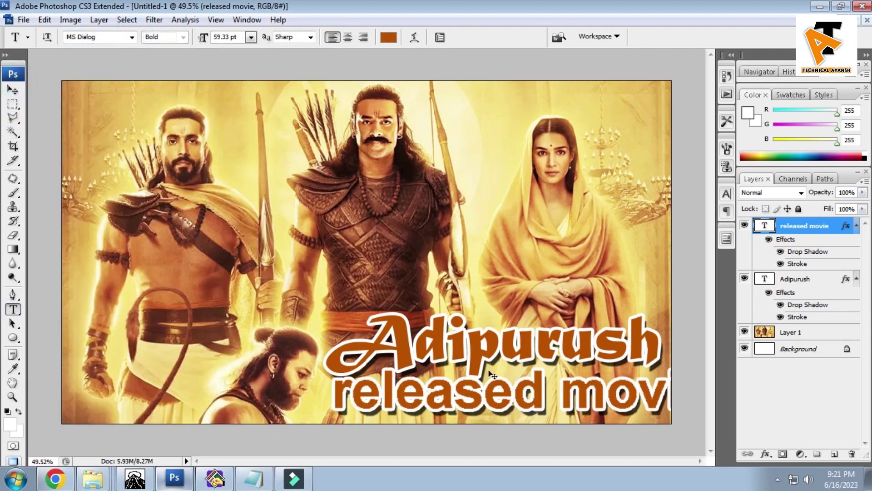
- Scale the released movie line proportionally to 64.1% and align its right end with the Adipurush title's right end
key(ctrl+t)
drag(327, 359, 397, 378)
mouse_move(597, 391)
mouse_down()
mouse_move(615, 389)
mouse_move(612, 395)
mouse_up()
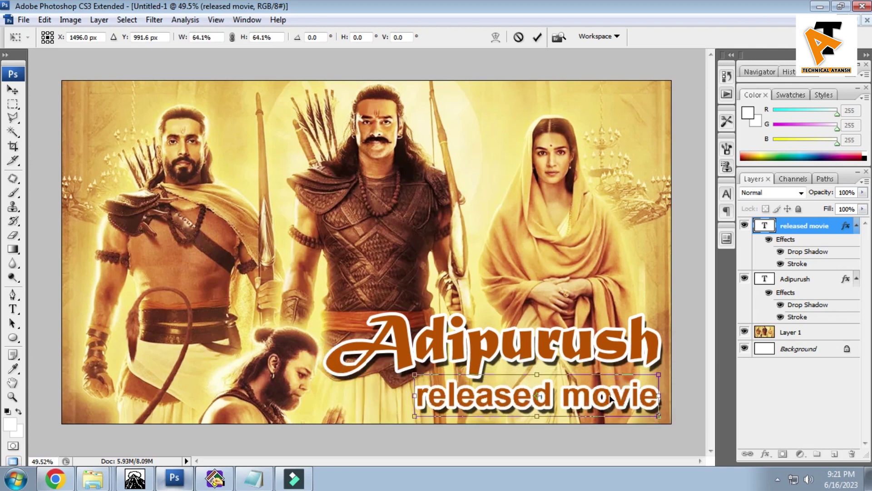
key(Return)
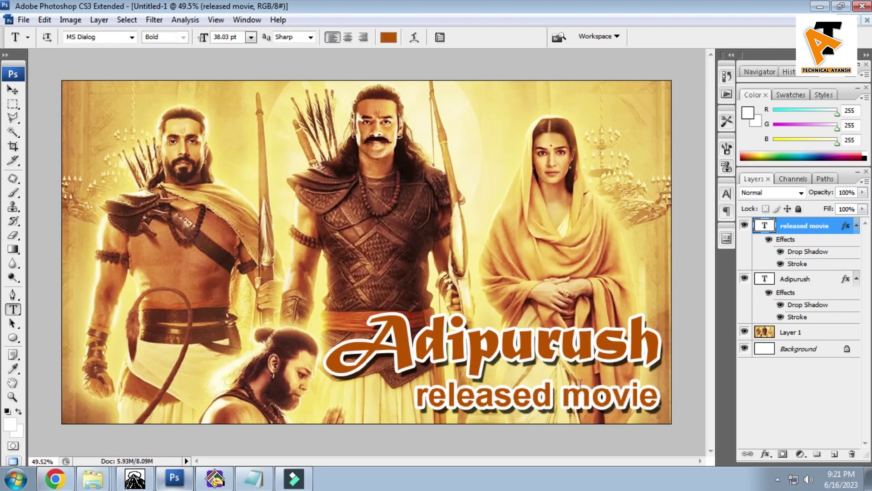
- Change the text color of the released movie line to the dark gray 222222
scroll(571, 384, down, 2)
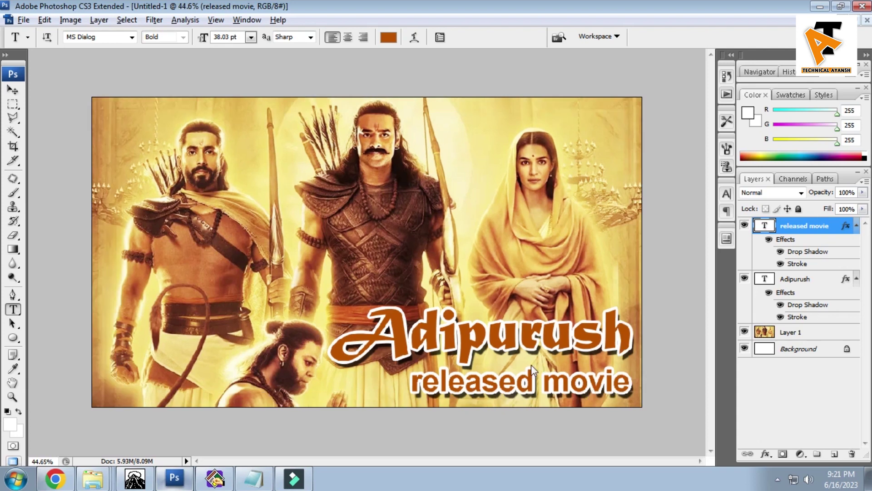
click(511, 376)
key(ctrl+a)
click(727, 194)
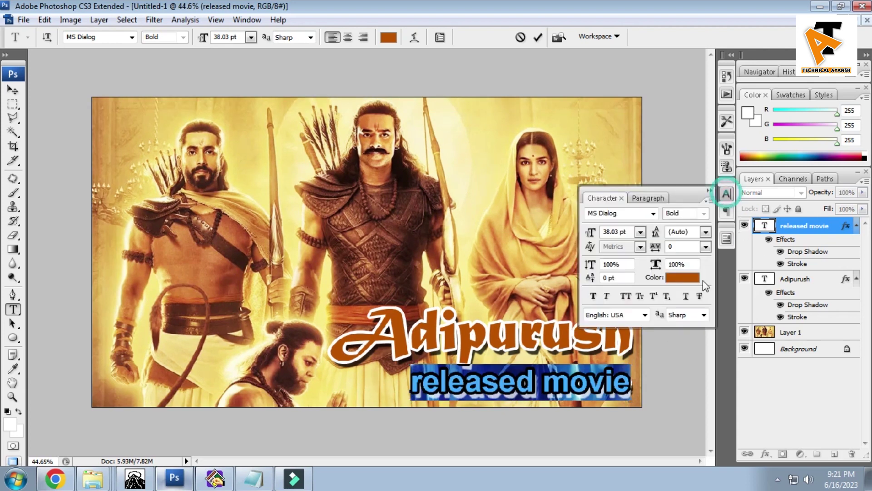
click(682, 278)
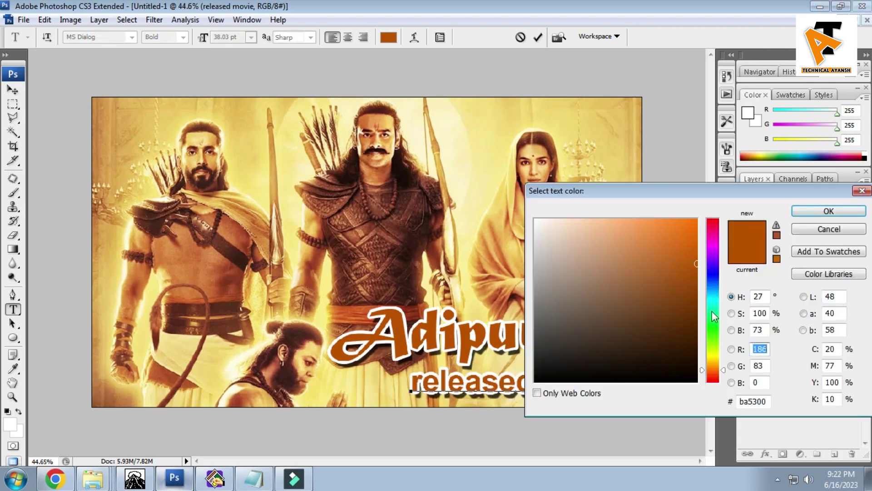
drag(716, 280, 714, 369)
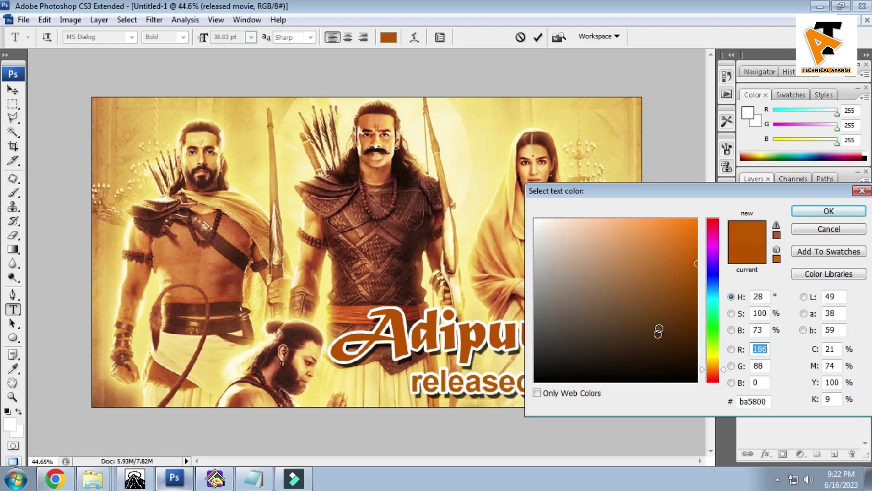
mouse_move(657, 334)
mouse_down()
mouse_move(571, 374)
mouse_move(535, 377)
mouse_up()
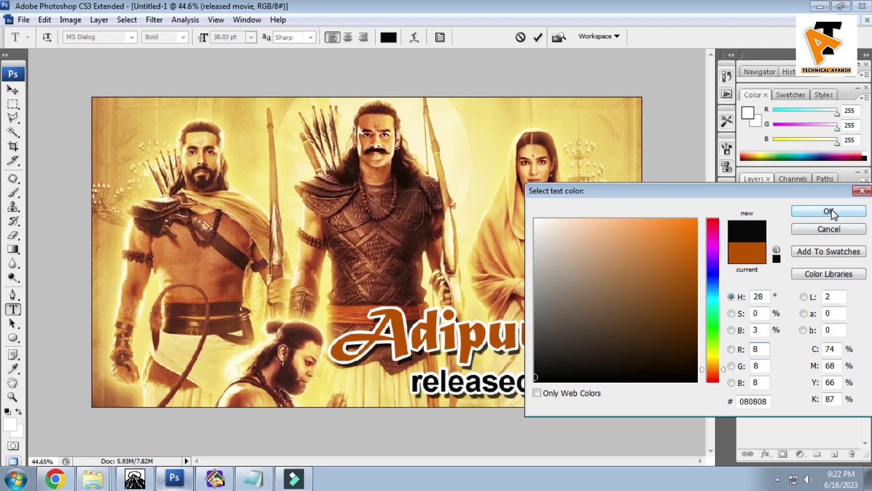
drag(674, 264, 535, 220)
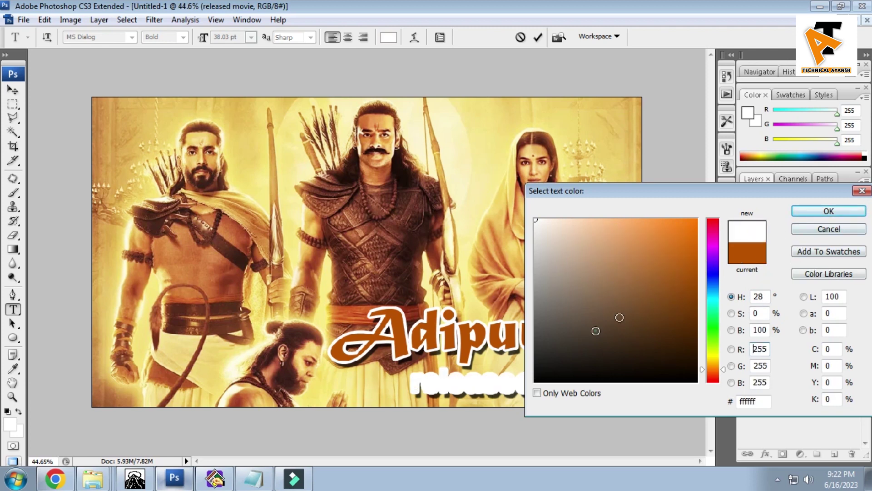
drag(596, 331, 535, 361)
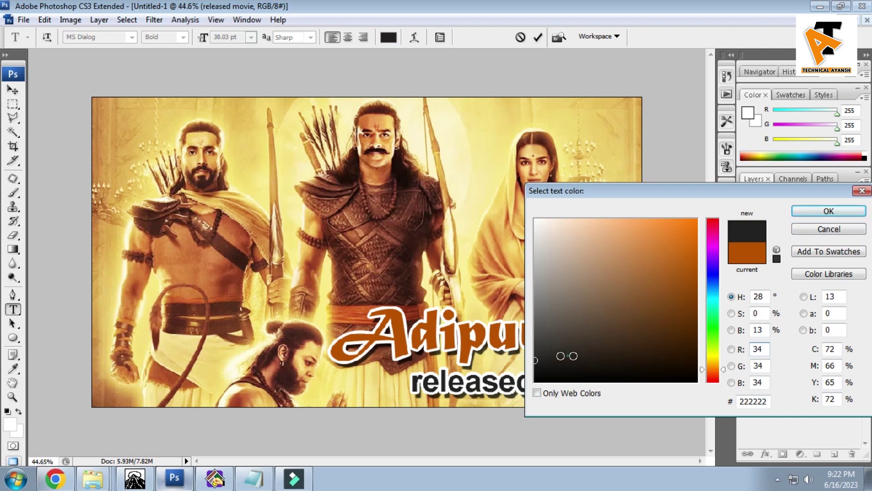
click(828, 212)
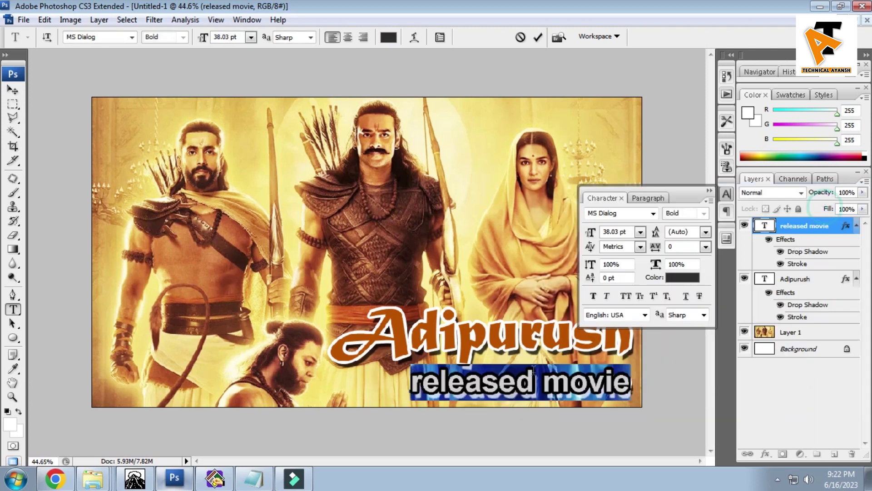
click(13, 90)
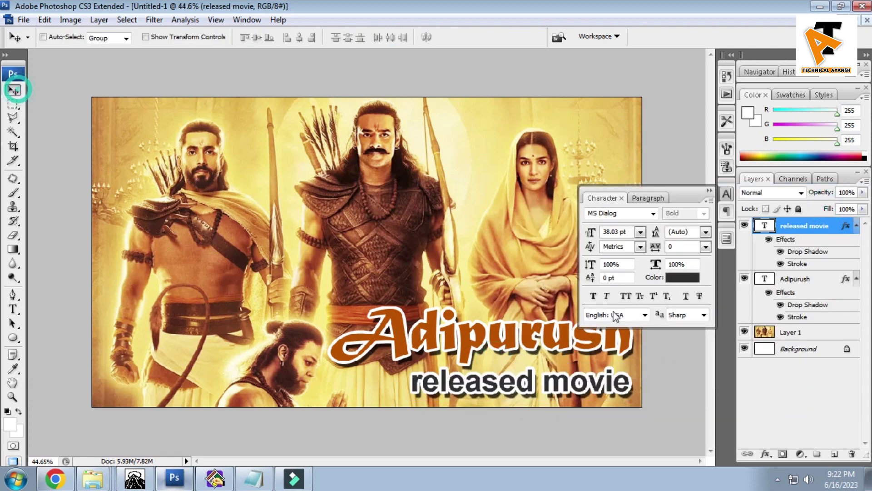
click(709, 191)
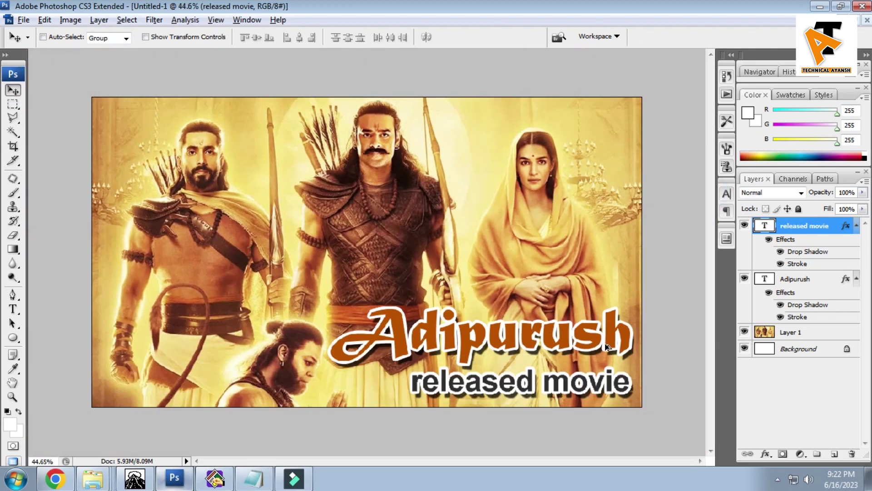
- Add a separate text layer reading "New" and place it just above the right half of the Adipurush title
scroll(607, 348, down, 1)
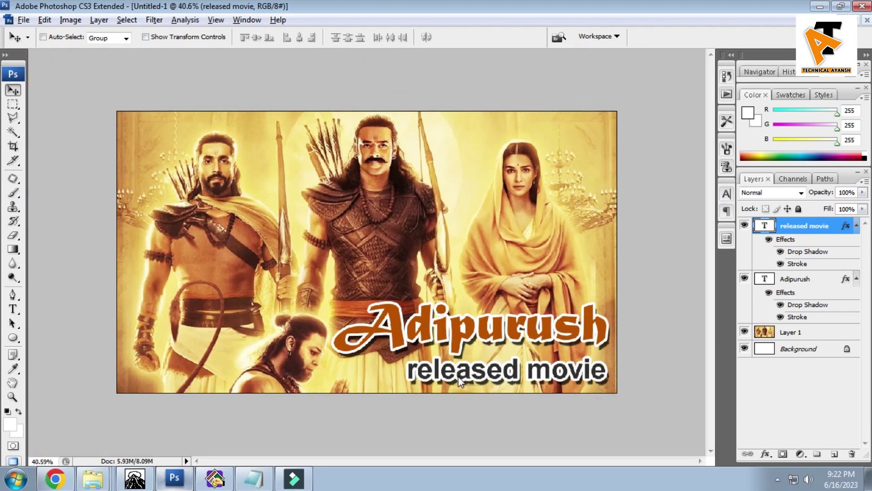
scroll(563, 384, down, 2)
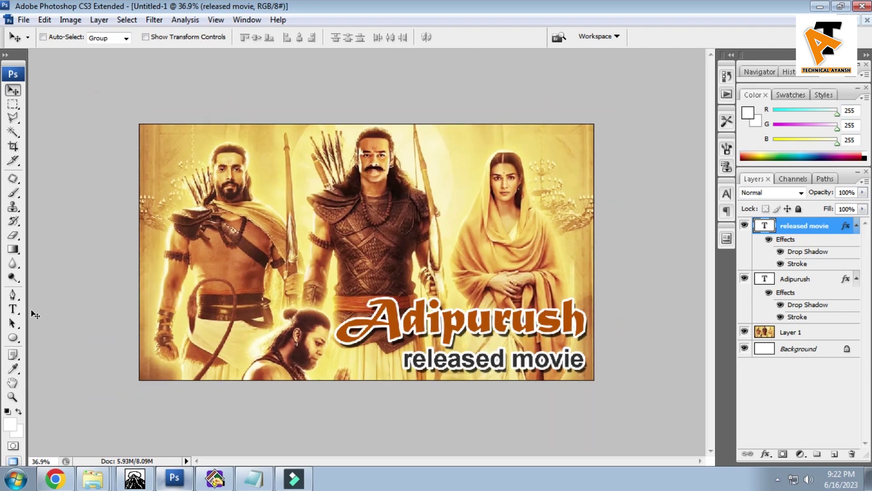
click(13, 309)
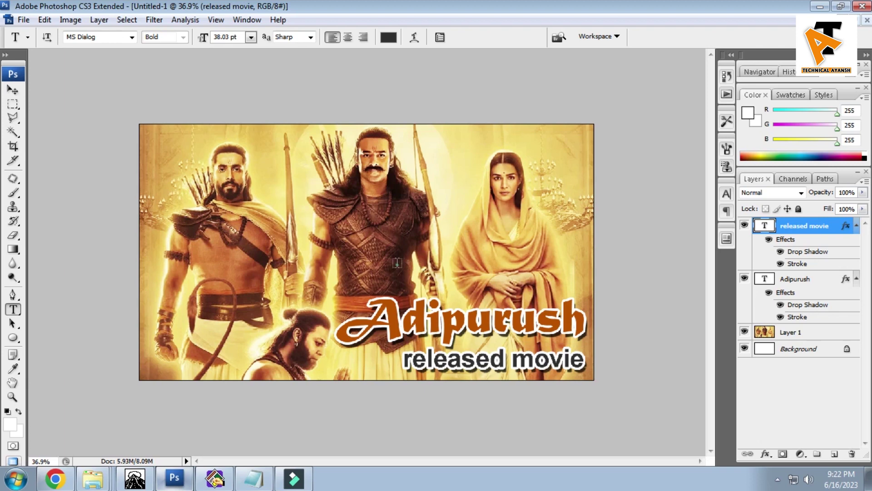
click(397, 263)
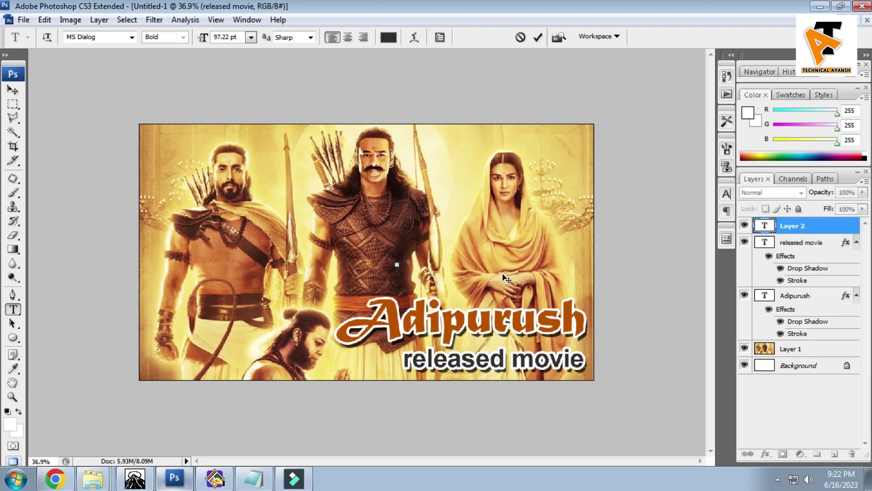
text(New)
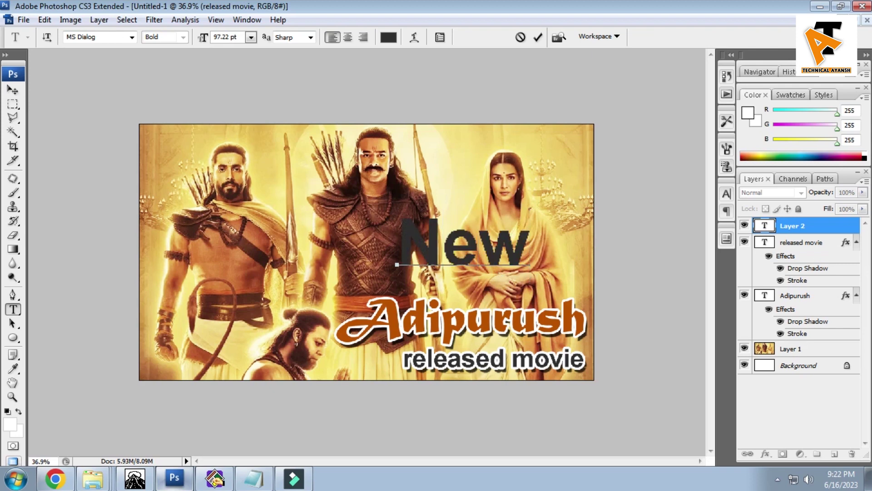
click(12, 90)
drag(463, 237, 515, 266)
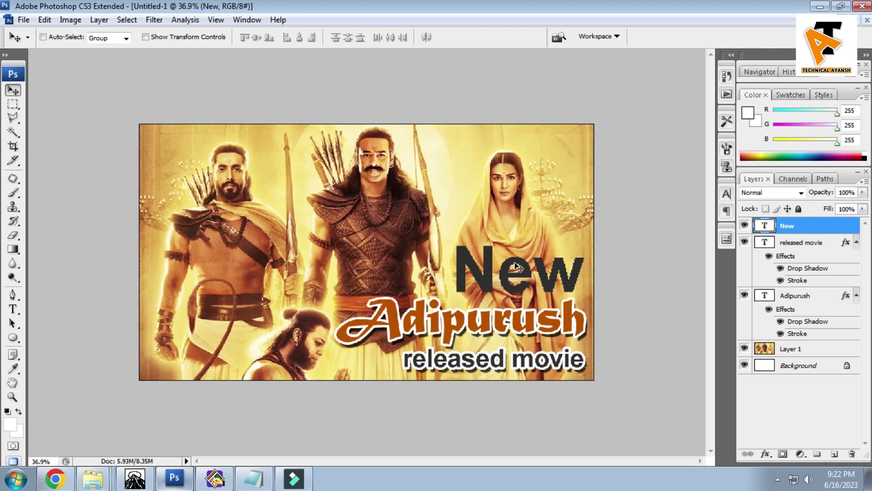
key(ctrl+t)
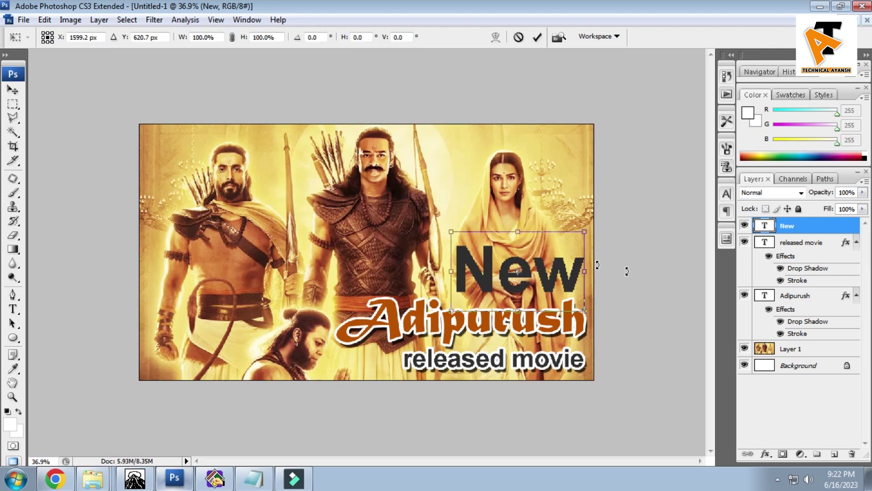
double_click(565, 260)
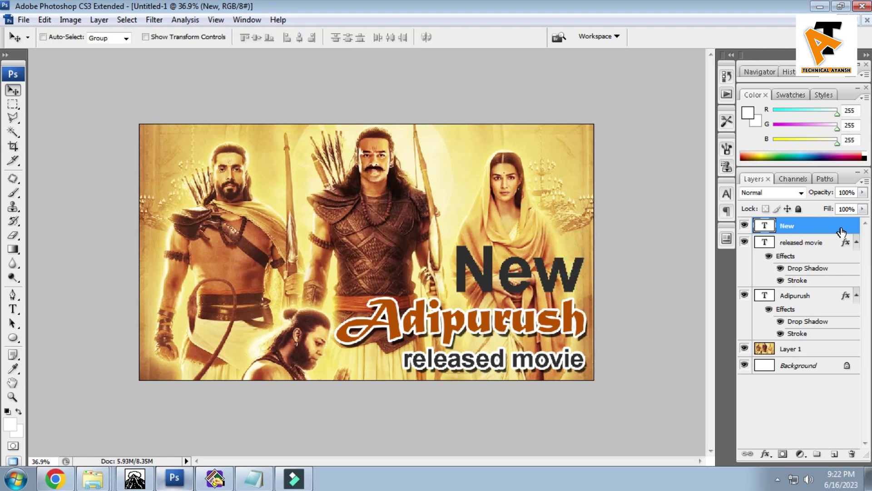
double_click(845, 230)
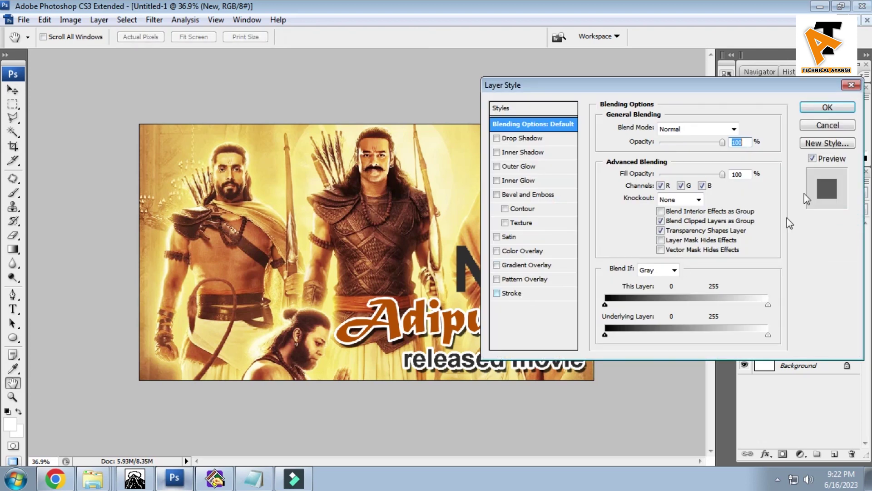
click(851, 85)
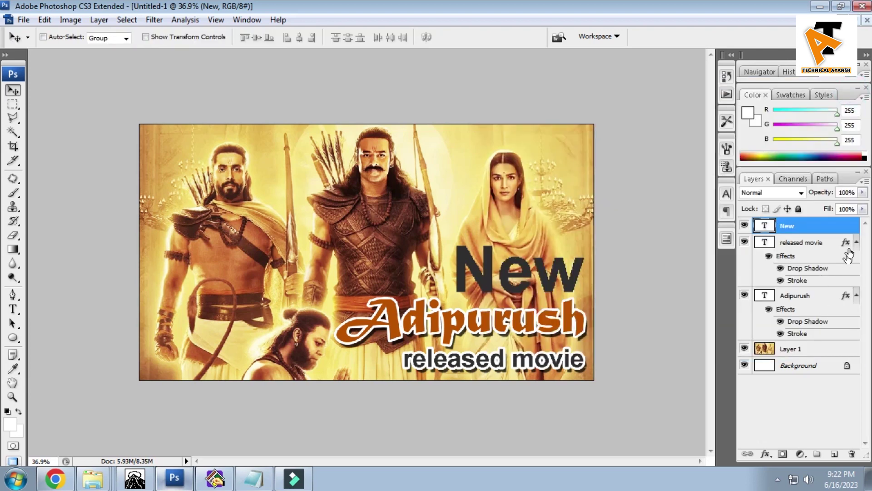
- Copy the drop shadow and stroke effects from the released movie layer to the New text layer
drag(849, 243, 846, 226)
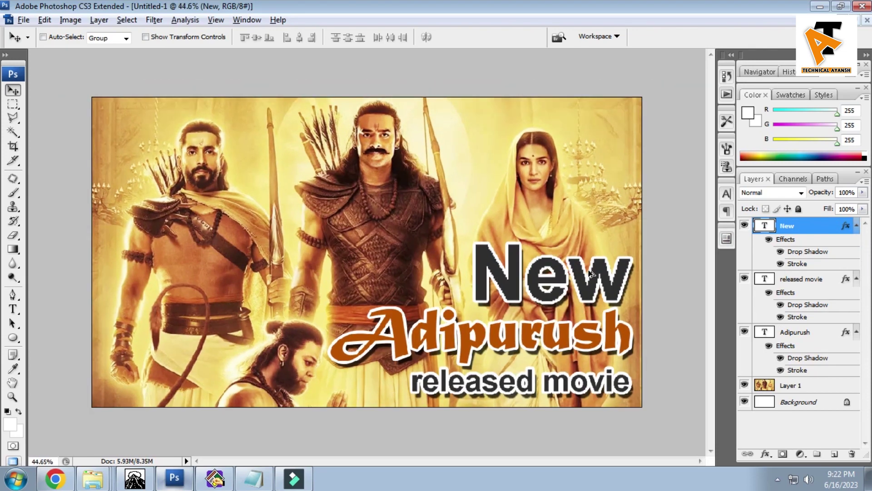
scroll(641, 311, up, 1)
scroll(641, 312, down, 2)
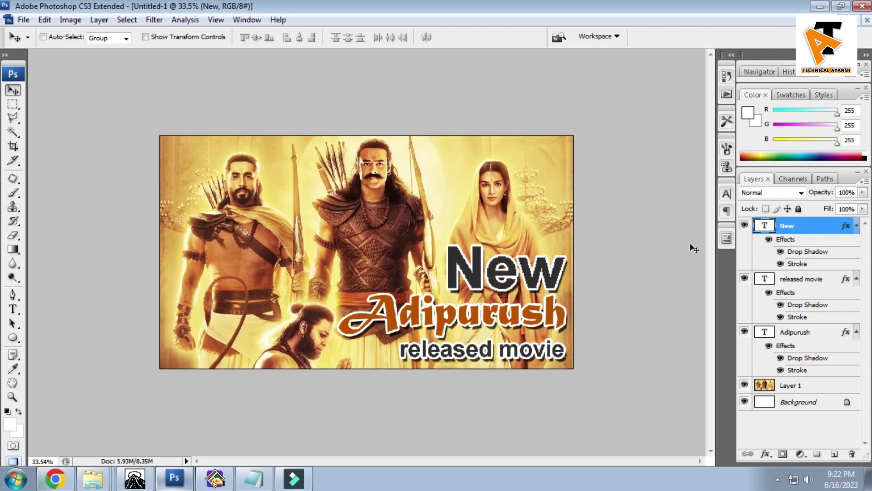
scroll(455, 300, up, 1)
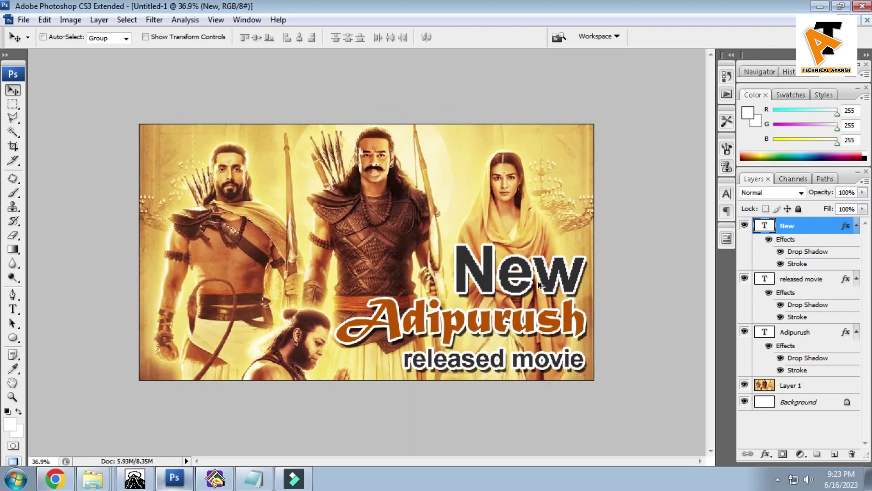
click(13, 310)
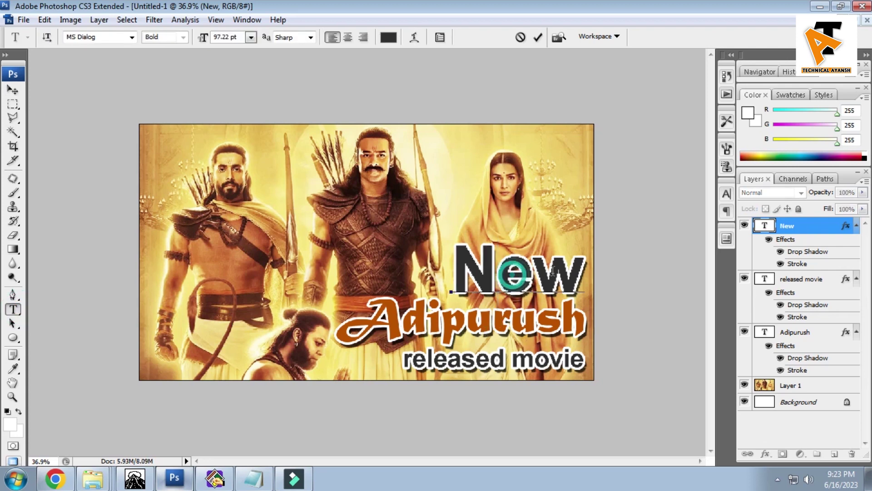
click(512, 275)
key(ctrl+a)
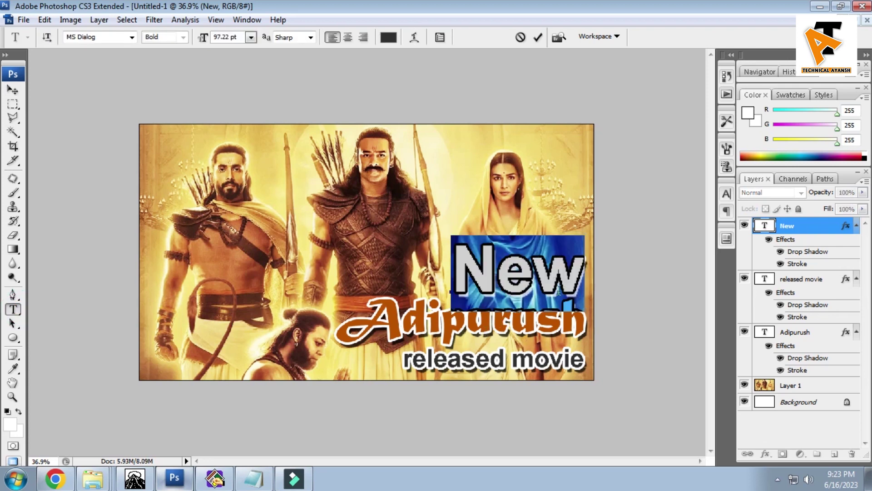
scroll(548, 258, up, 1)
scroll(536, 262, down, 2)
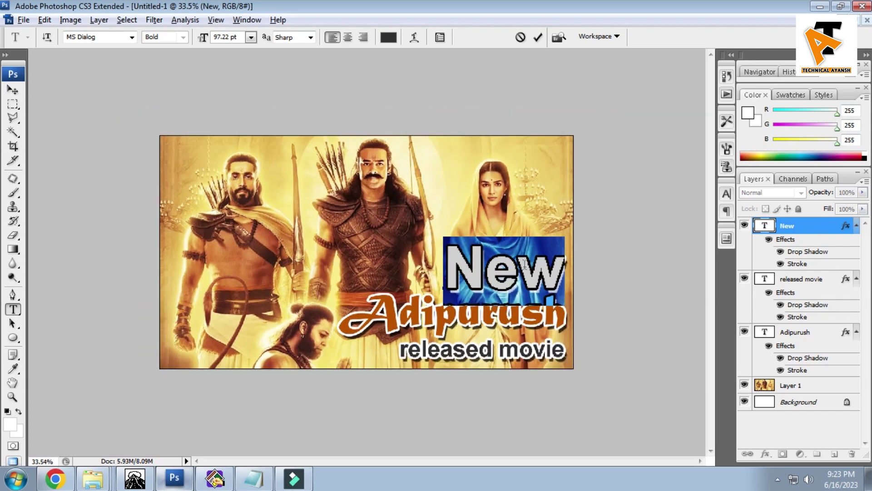
click(556, 266)
click(12, 90)
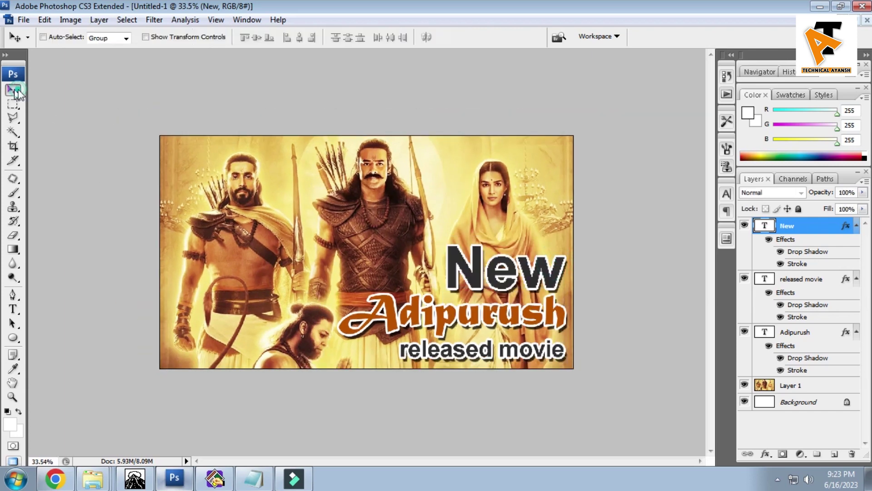
- Scale the New text layer proportionally to 95.7% above the Adipurush title
scroll(555, 282, up, 1)
scroll(556, 284, down, 1)
right_click(528, 278)
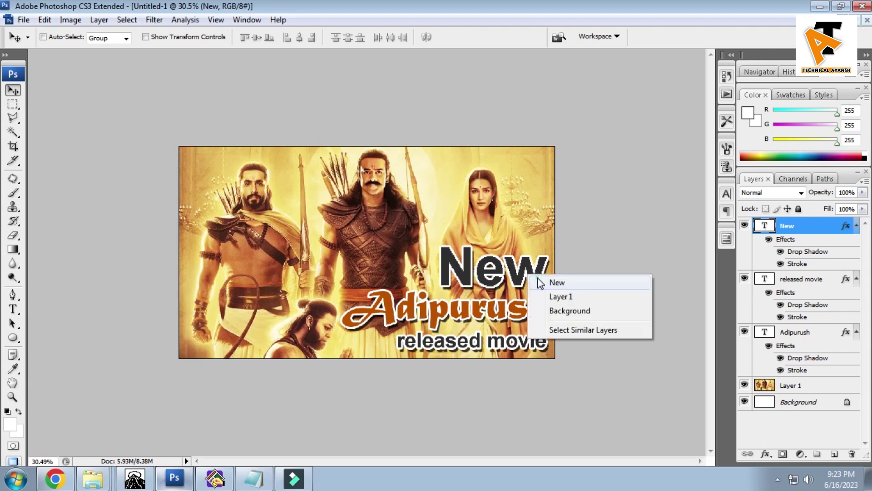
click(539, 282)
key(ctrl+t)
drag(554, 240, 547, 240)
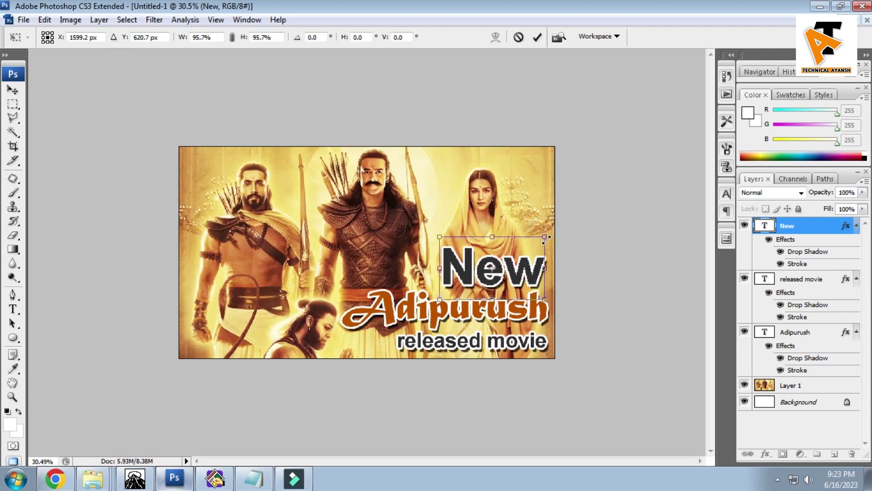
key(Return)
scroll(500, 282, up, 1)
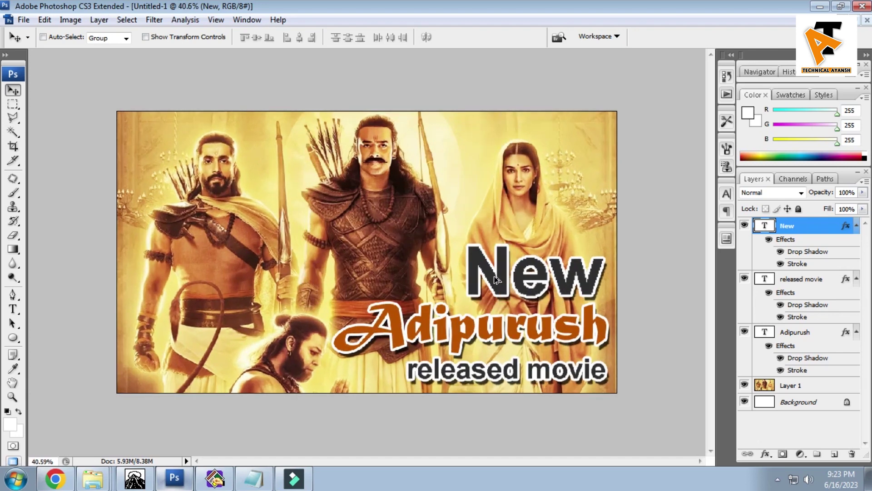
scroll(500, 282, up, 1)
scroll(563, 301, down, 2)
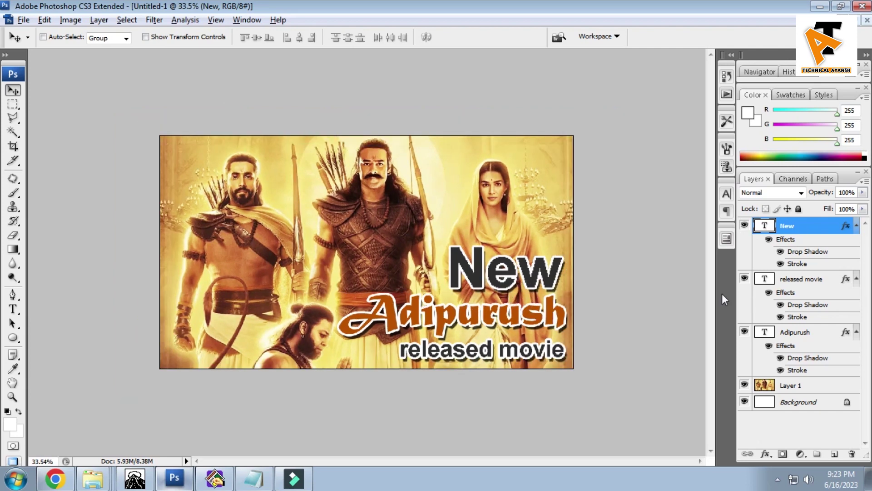
- Change the text color of the New layer to the dark maroon 420000
click(727, 194)
click(684, 278)
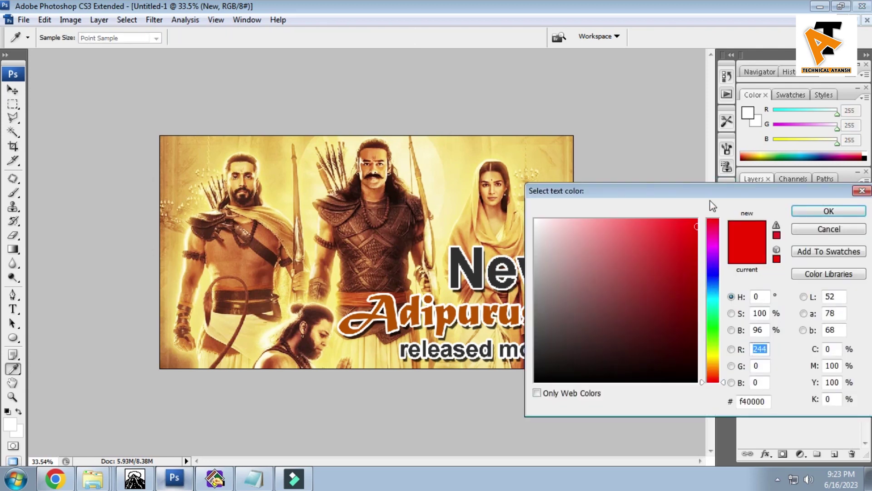
drag(710, 193, 752, 190)
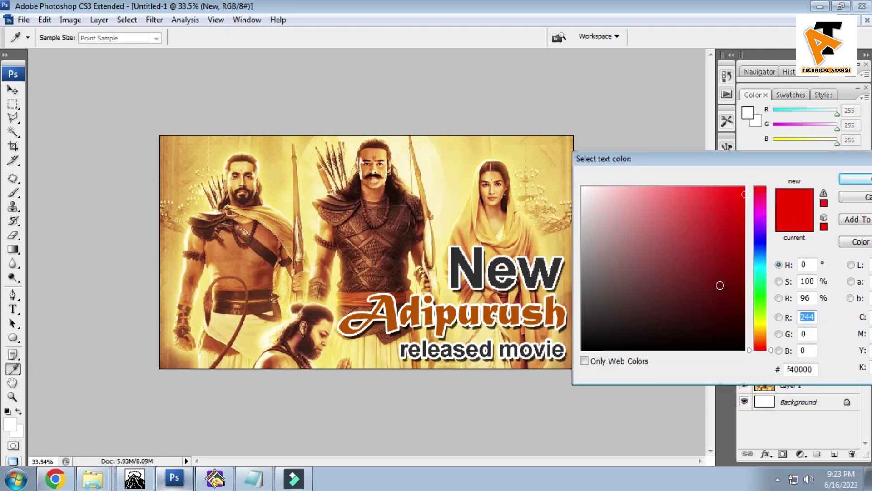
click(723, 267)
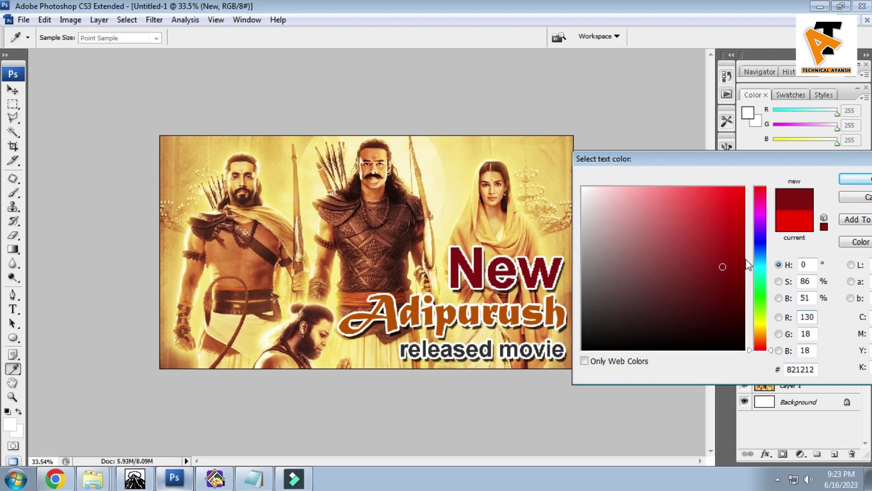
mouse_move(729, 273)
mouse_down()
mouse_move(738, 321)
mouse_move(748, 309)
mouse_up()
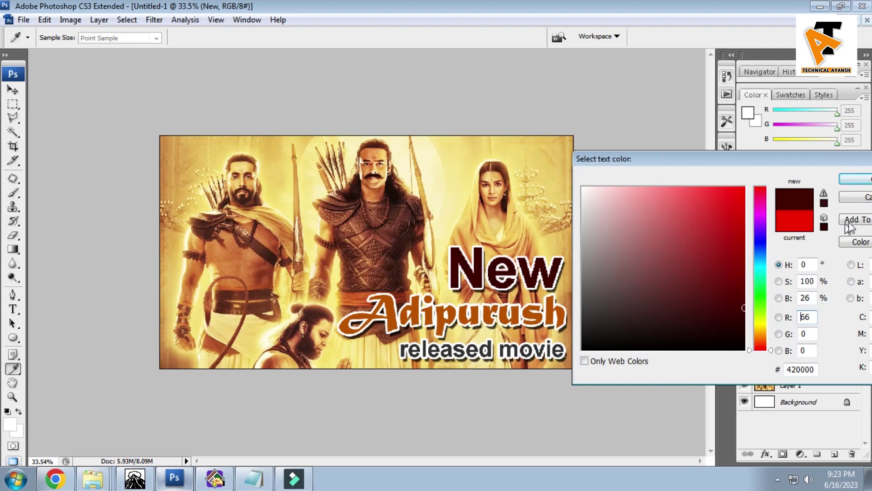
click(855, 179)
scroll(557, 278, up, 1)
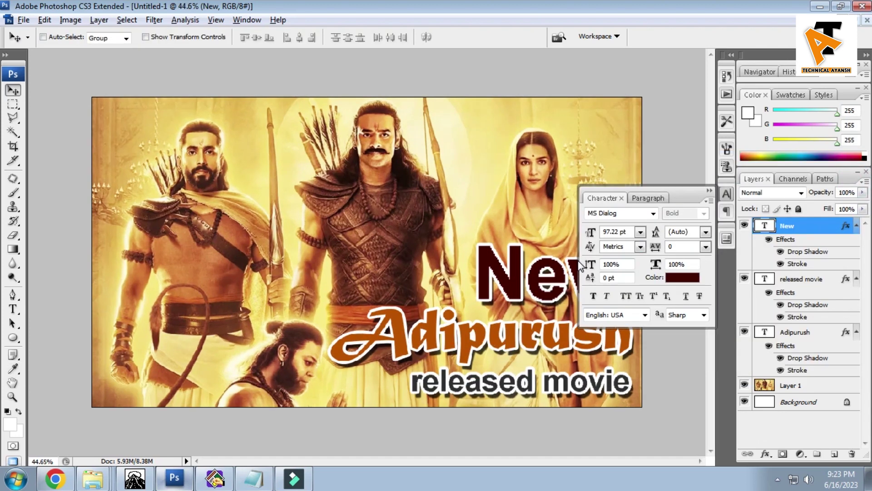
scroll(556, 278, down, 2)
click(711, 193)
scroll(448, 324, up, 1)
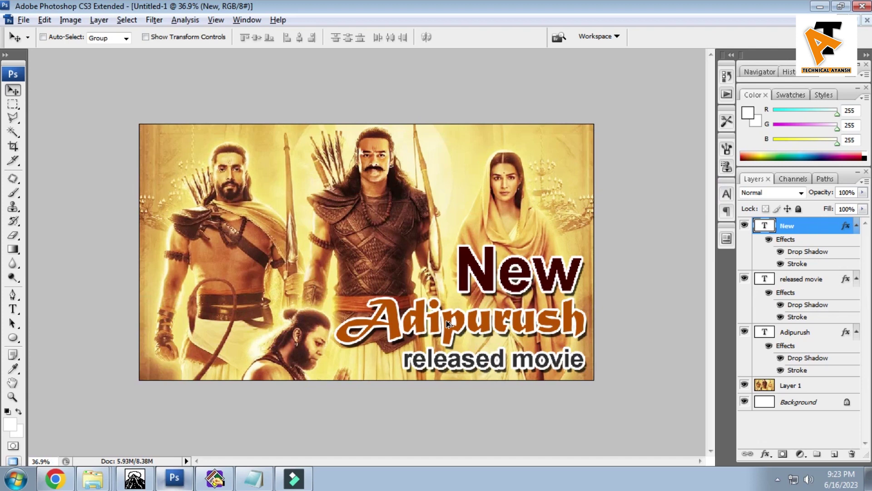
- Darken the shadows of the poster image on Layer 1 with Levels, setting the black input level to 9
scroll(448, 323, down, 3)
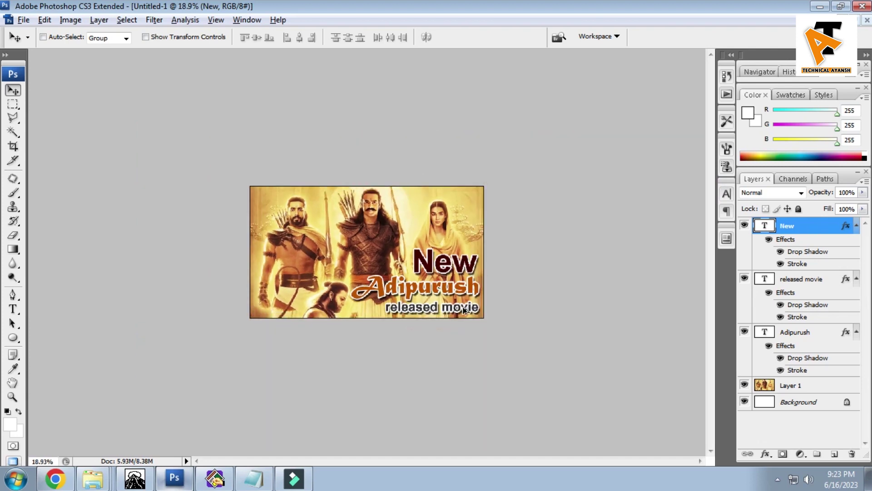
scroll(451, 288, up, 1)
scroll(451, 289, down, 2)
scroll(451, 289, up, 2)
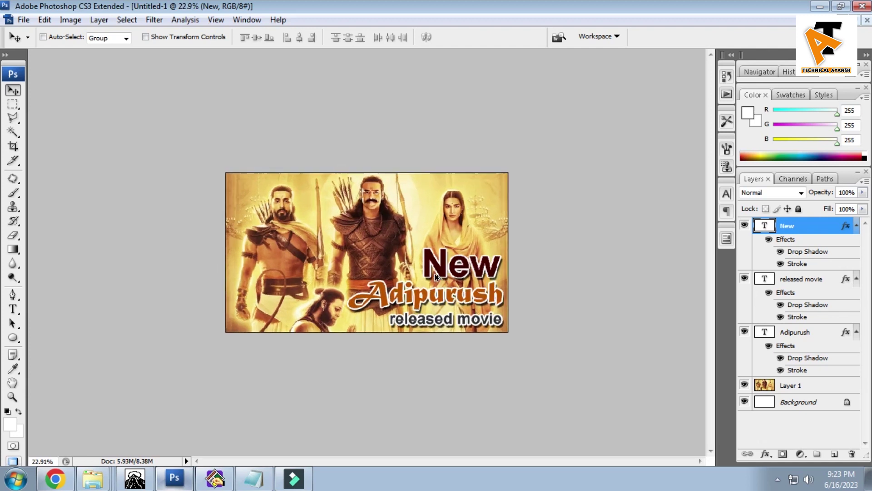
right_click(364, 208)
click(386, 216)
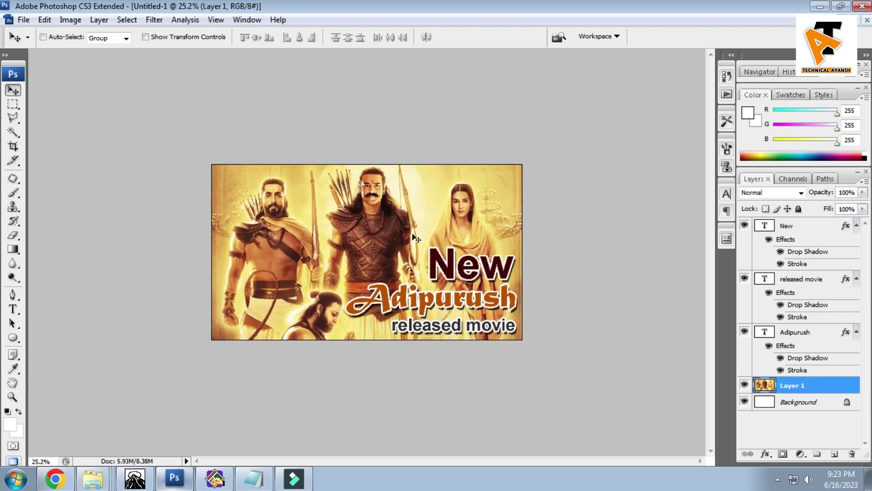
key(ctrl+l)
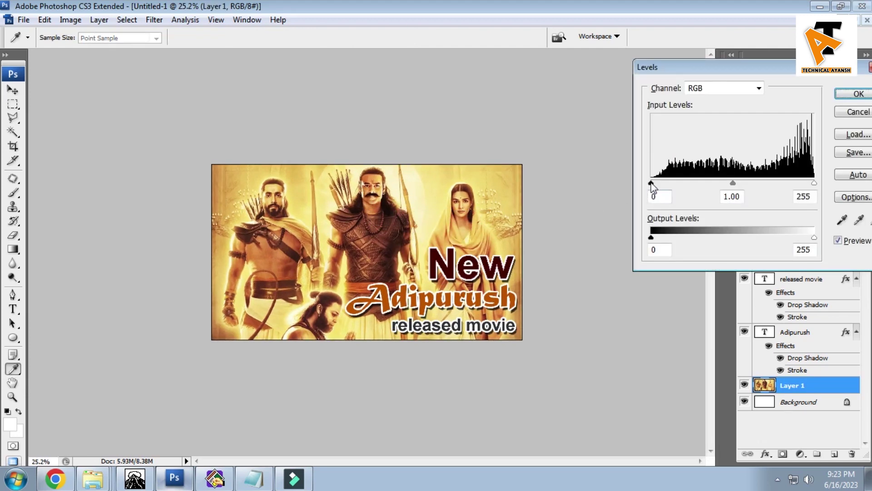
drag(652, 183, 657, 184)
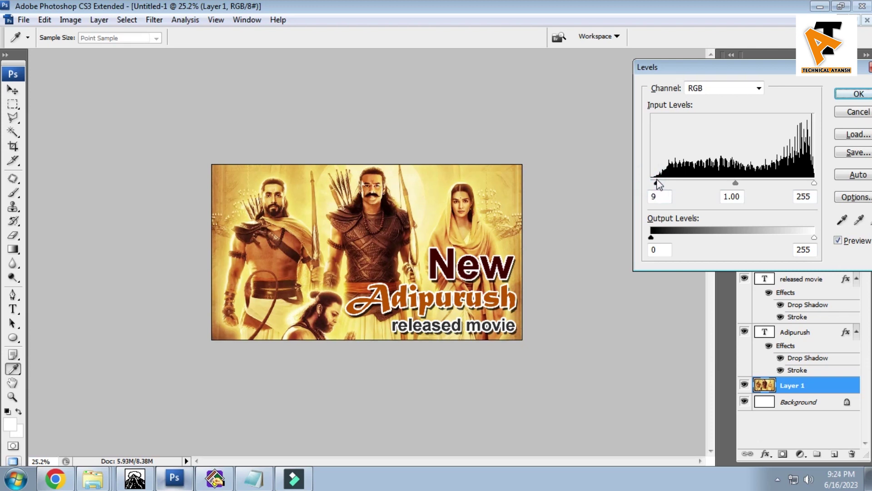
key(Return)
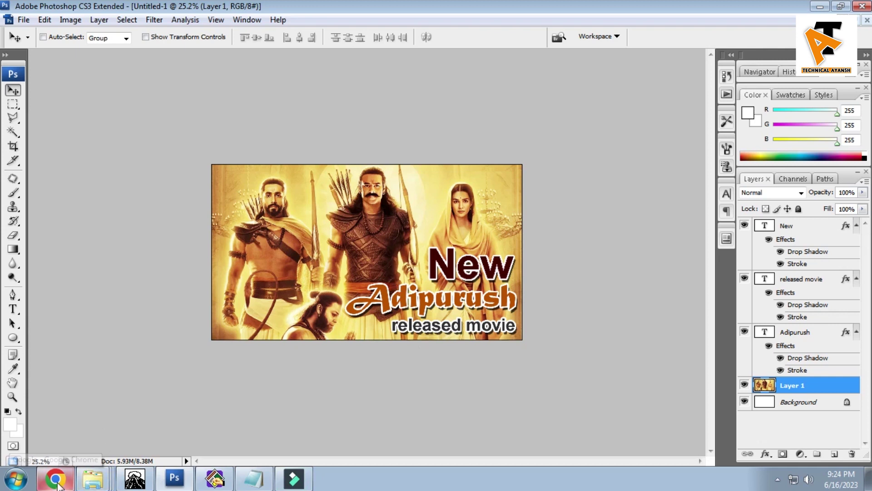
- Save a JPEG copy of the design to the Desktop as "Adipurush Poster", accepting the offered JPEG options
key(ctrl+shift+s)
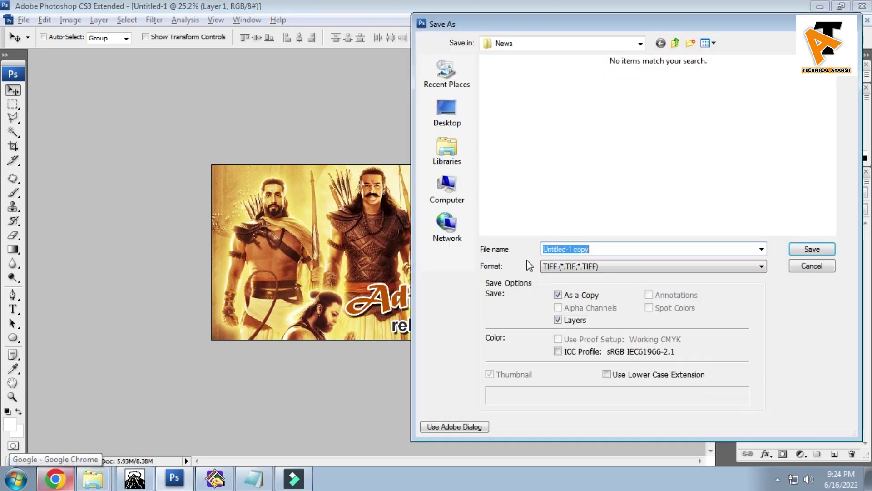
click(591, 266)
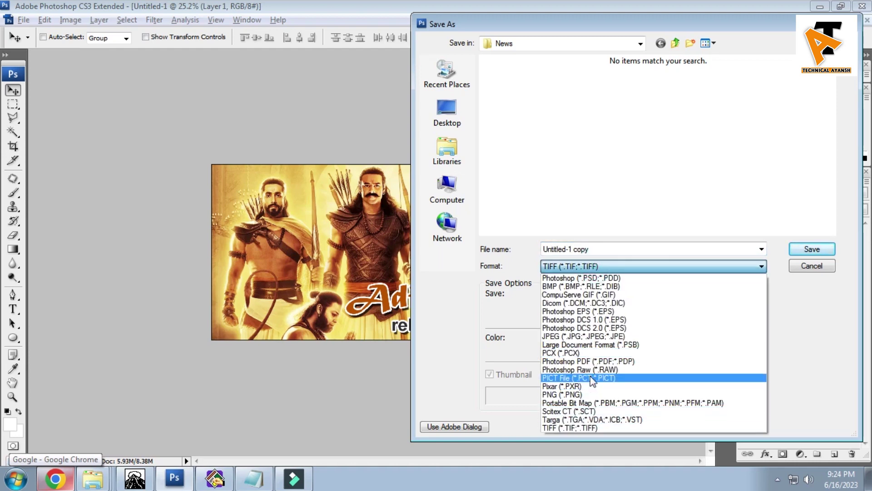
click(591, 336)
click(447, 113)
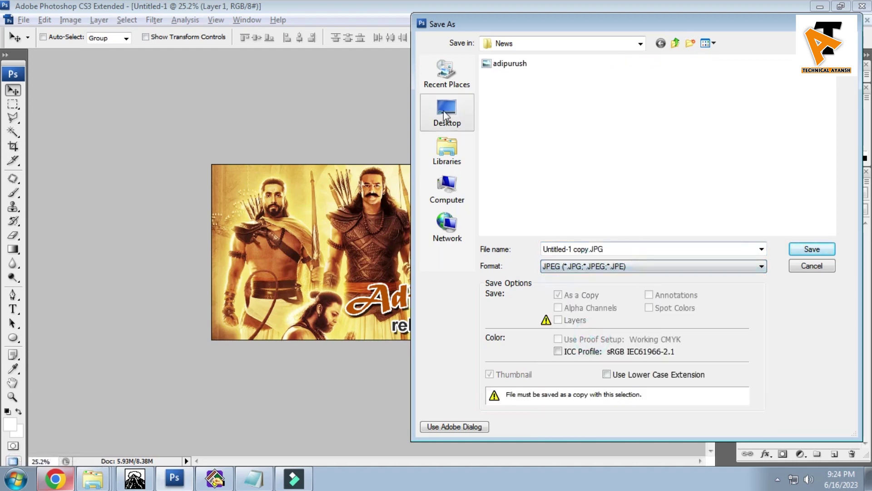
click(617, 249)
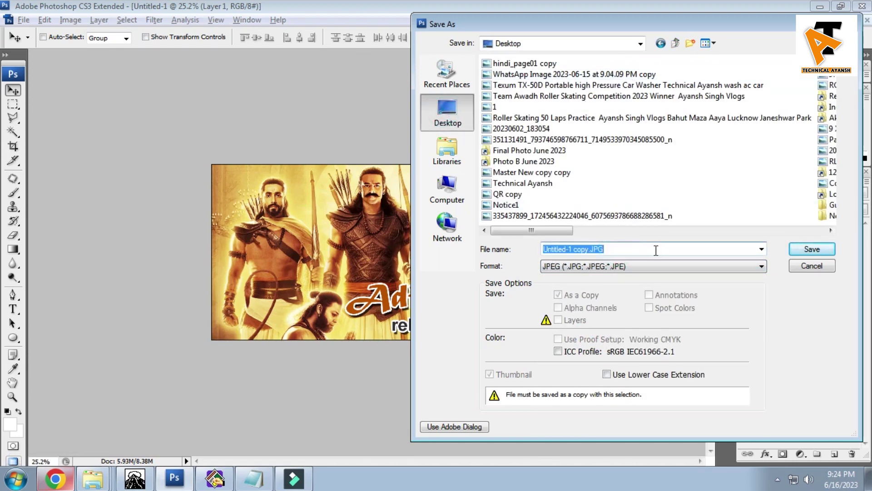
text(A)
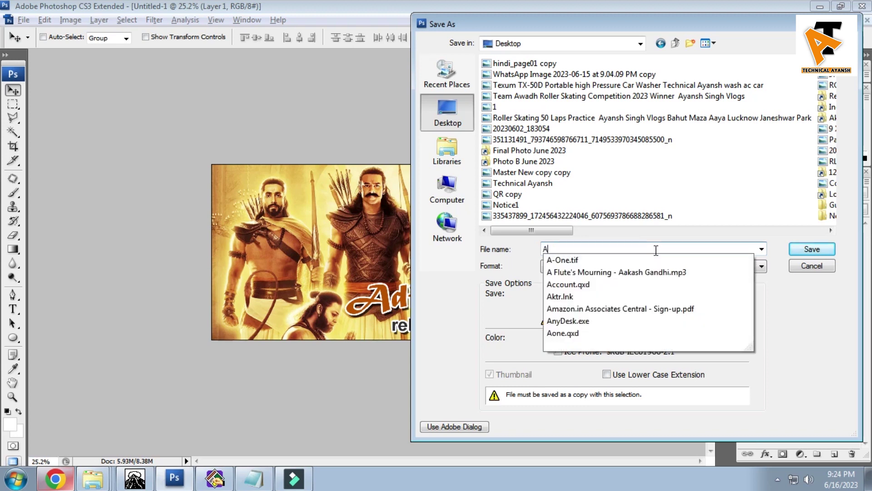
text(dipurush Poster)
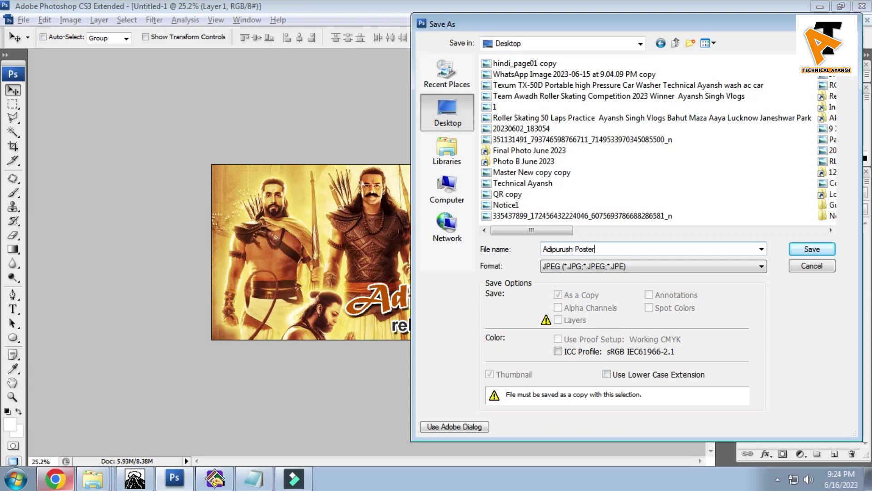
key(Return)
key(Return)
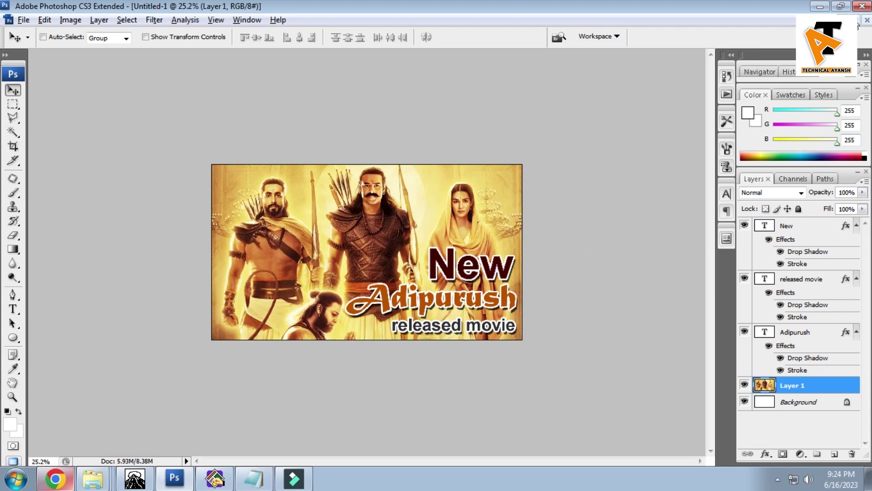
- Restore the maximized document to a floating window and tile the two open documents vertically
click(857, 20)
drag(372, 69, 402, 78)
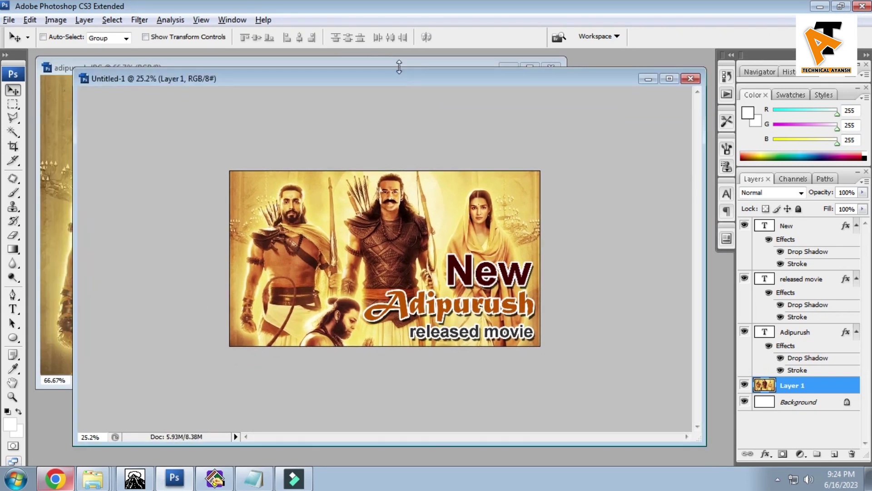
click(232, 19)
mouse_move(268, 39)
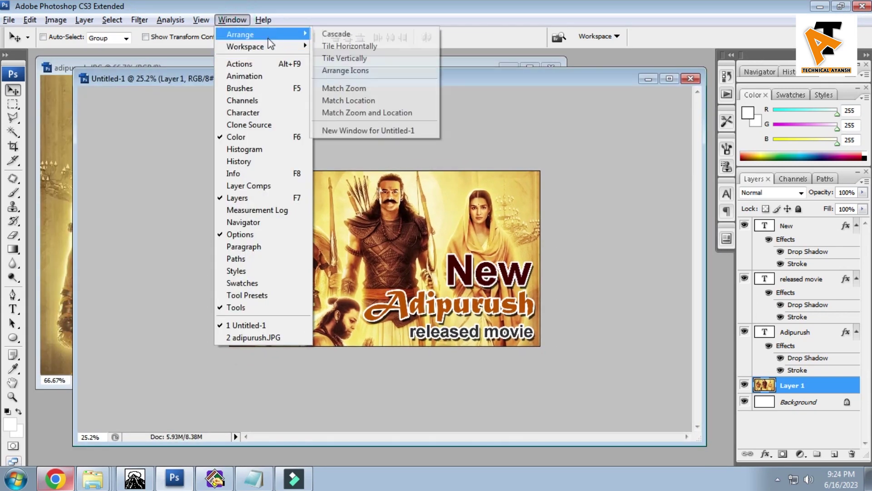
click(339, 56)
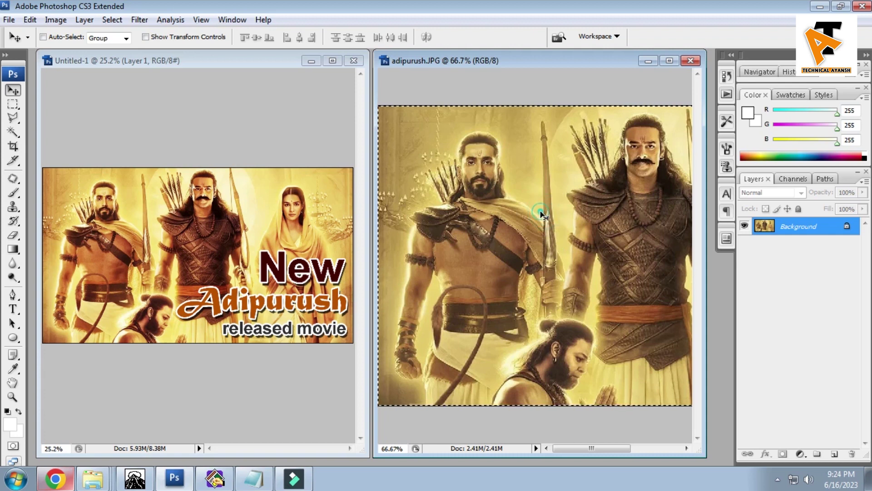
- Fit the original adipurush.JPG in its window, clear its selection and compare it with the edited poster
key(ctrl+0)
scroll(520, 241, up, 1)
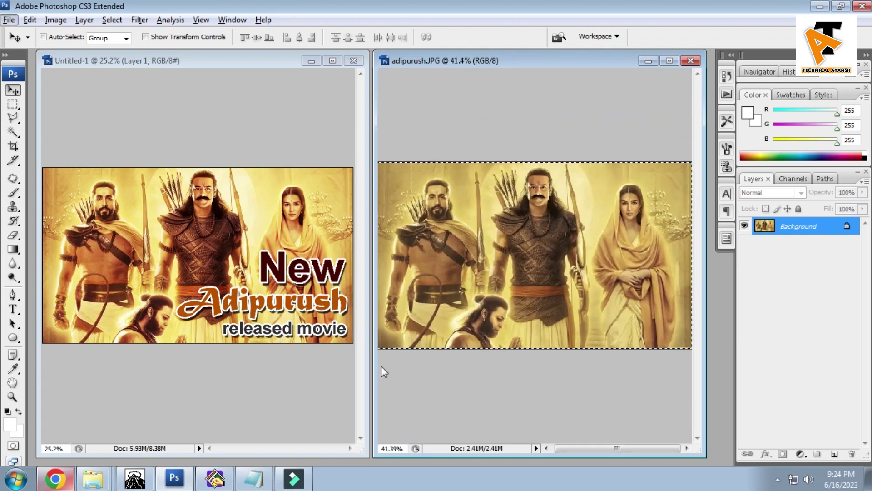
click(12, 104)
click(508, 124)
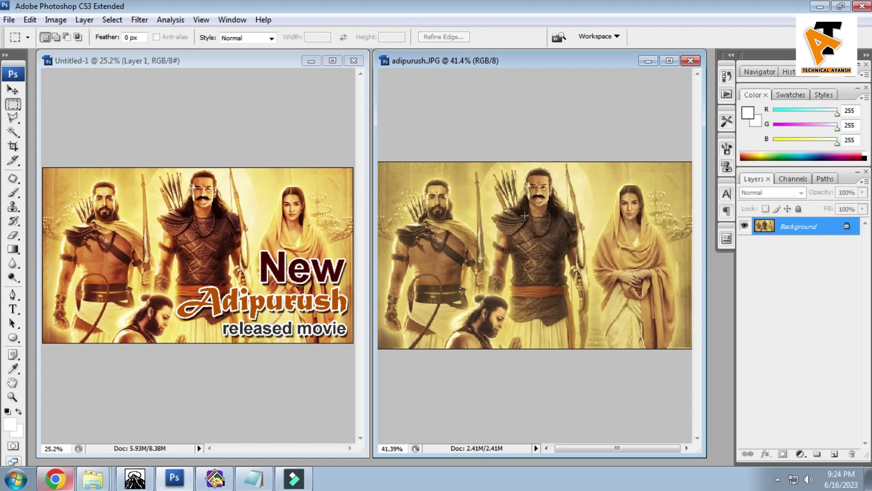
click(341, 349)
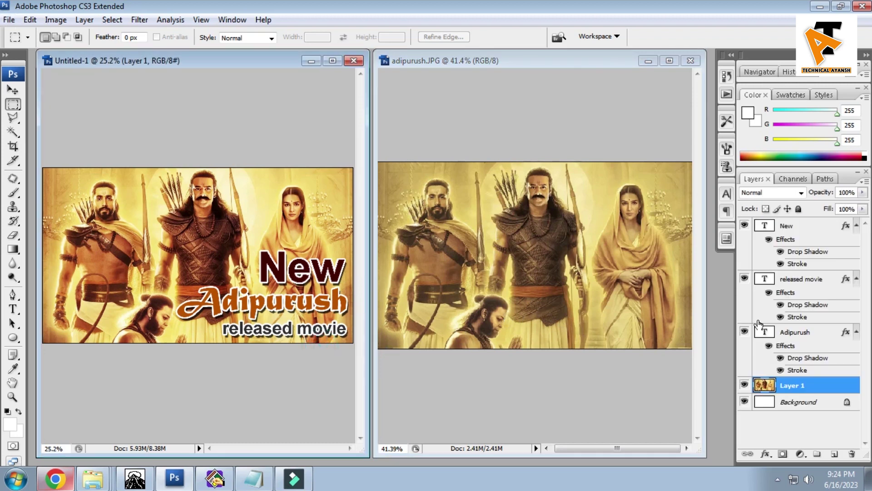
click(555, 380)
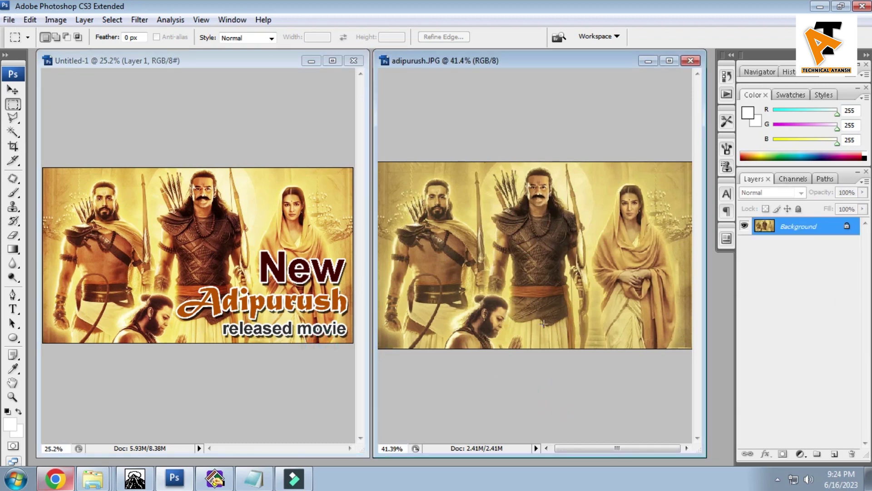